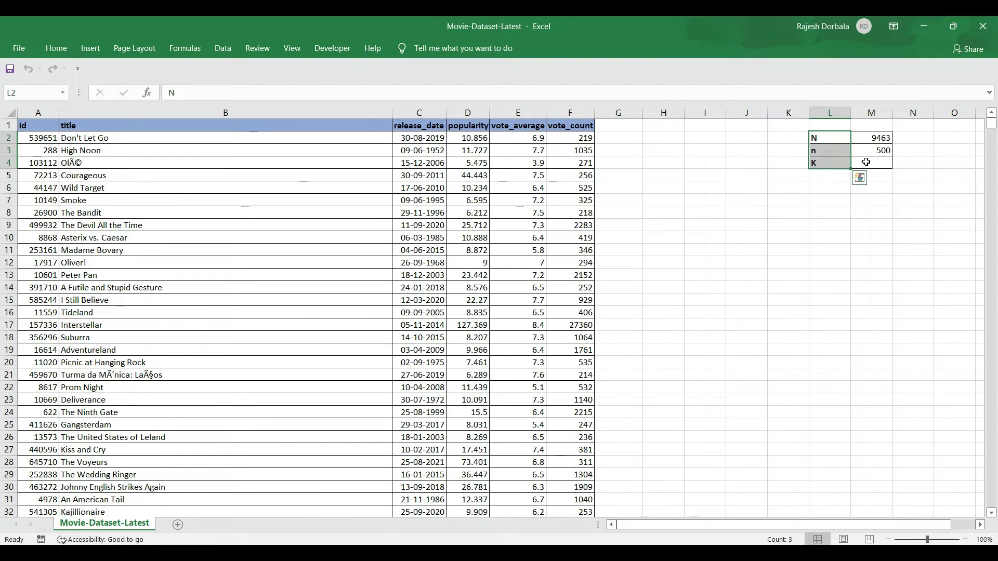
Enter =M2/M3 in cell M4 so K shows the sampling interval 18.926.
click(866, 162)
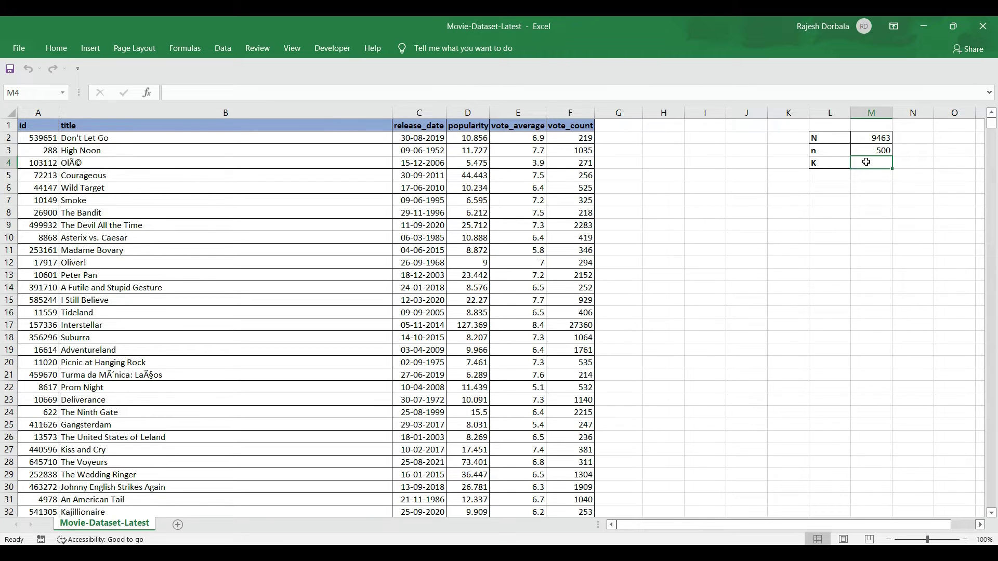
text(=)
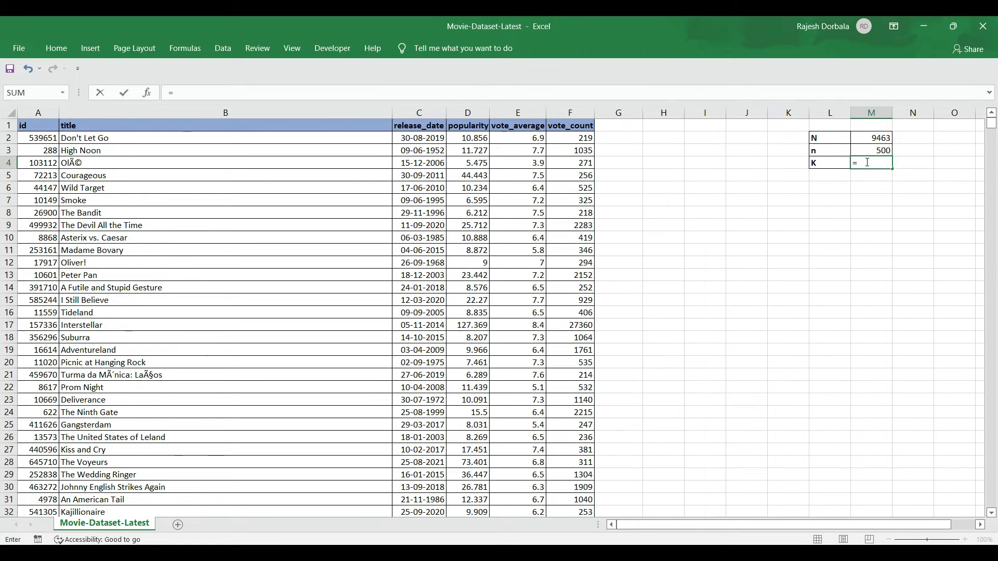
click(867, 136)
text(/)
click(867, 149)
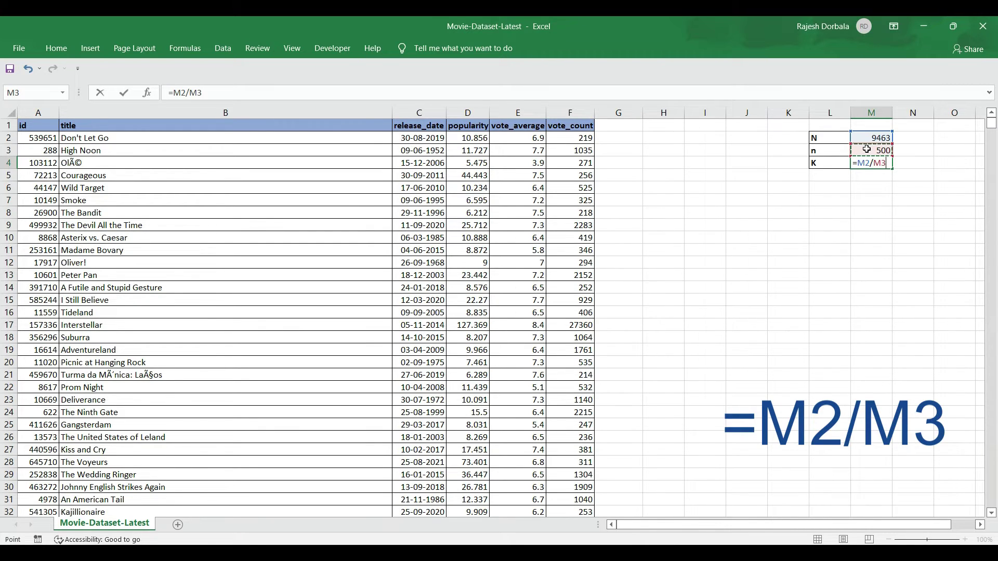
key(Return)
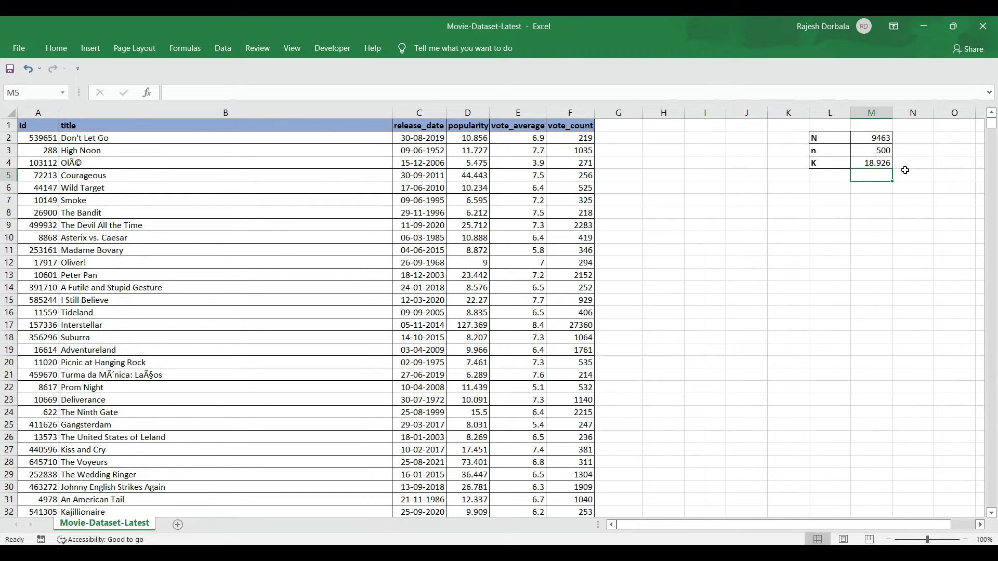
Add a 'Random' header in G1 and fill =RAND() down all 9463 movie rows.
click(634, 128)
text(Random)
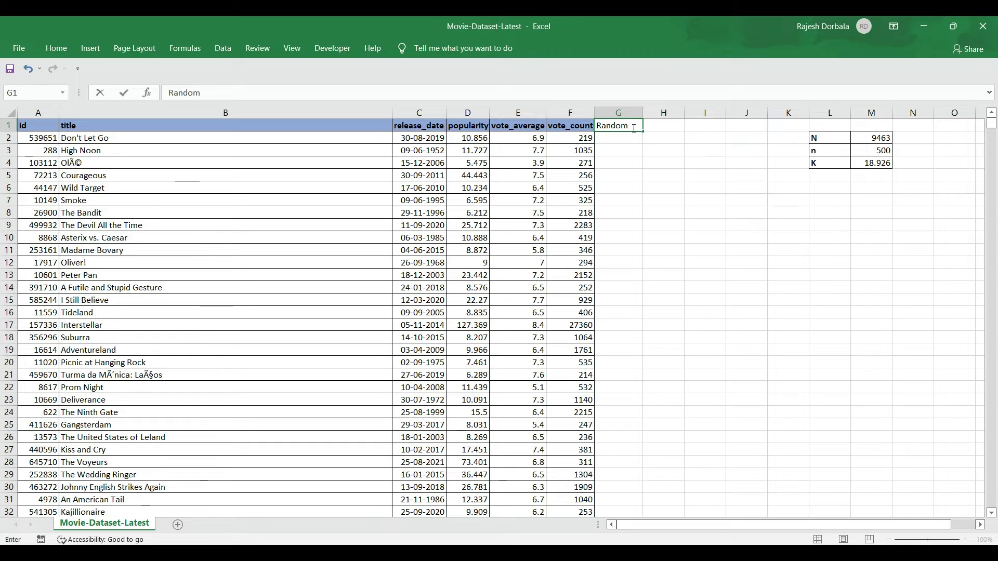
key(Return)
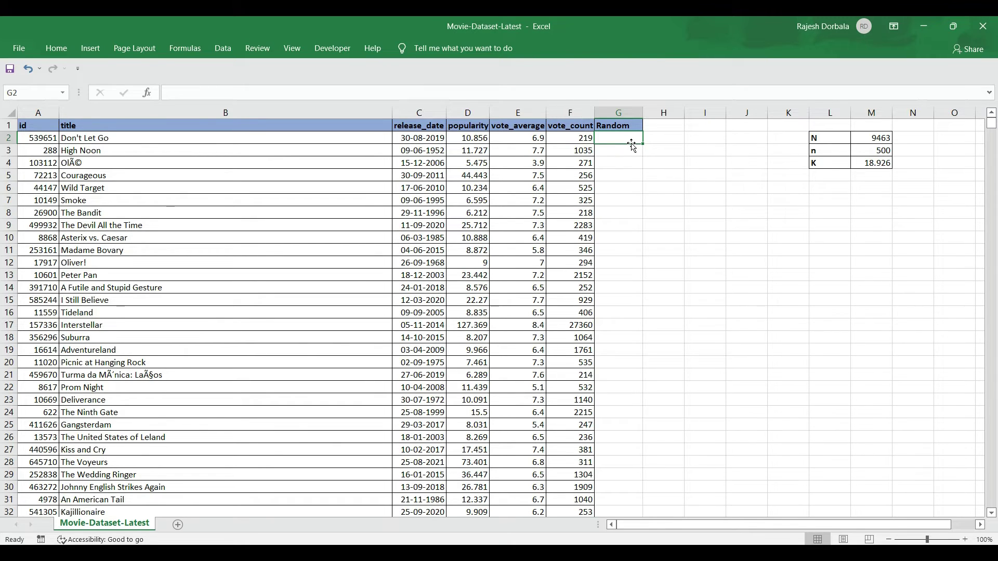
text(=rand)
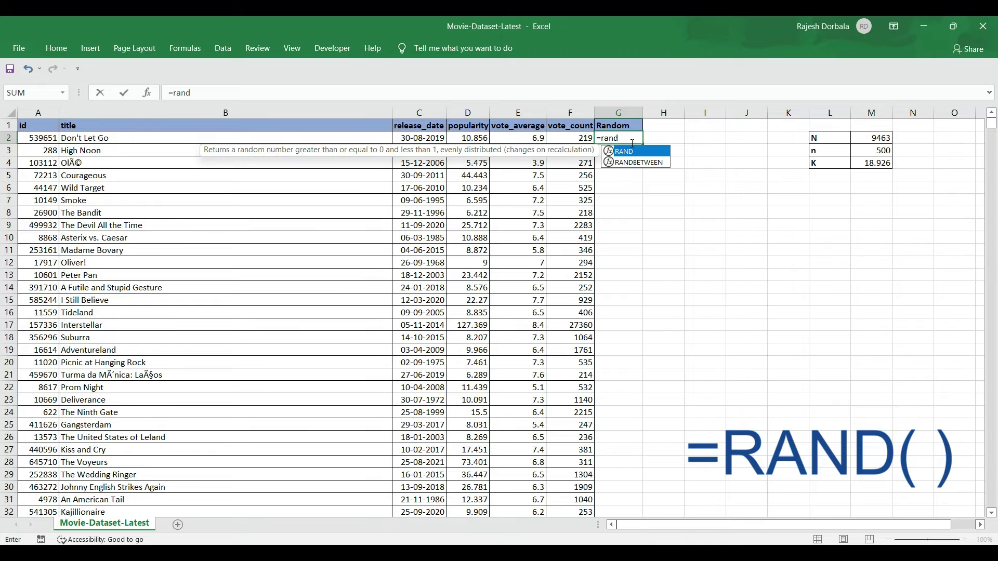
text(()
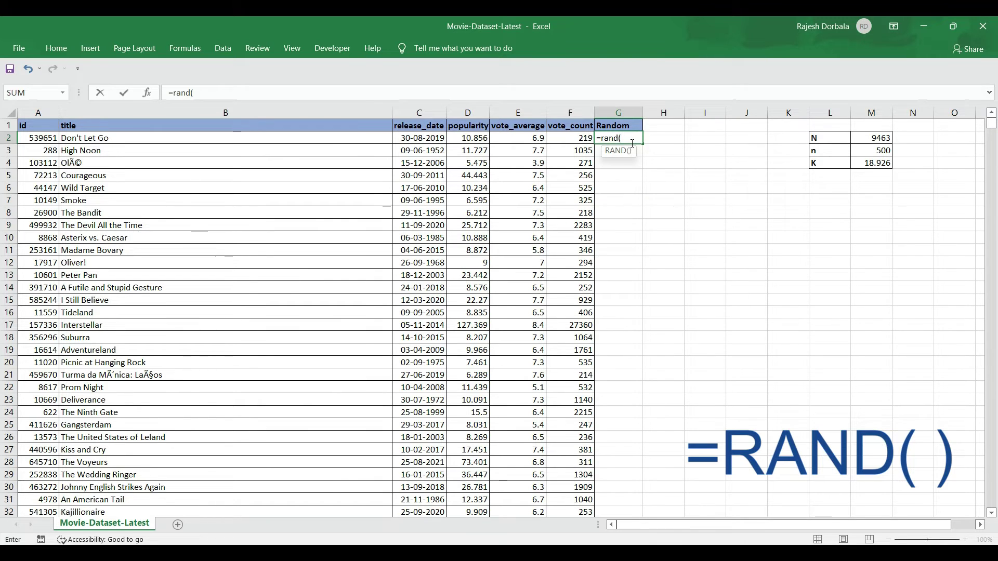
text())
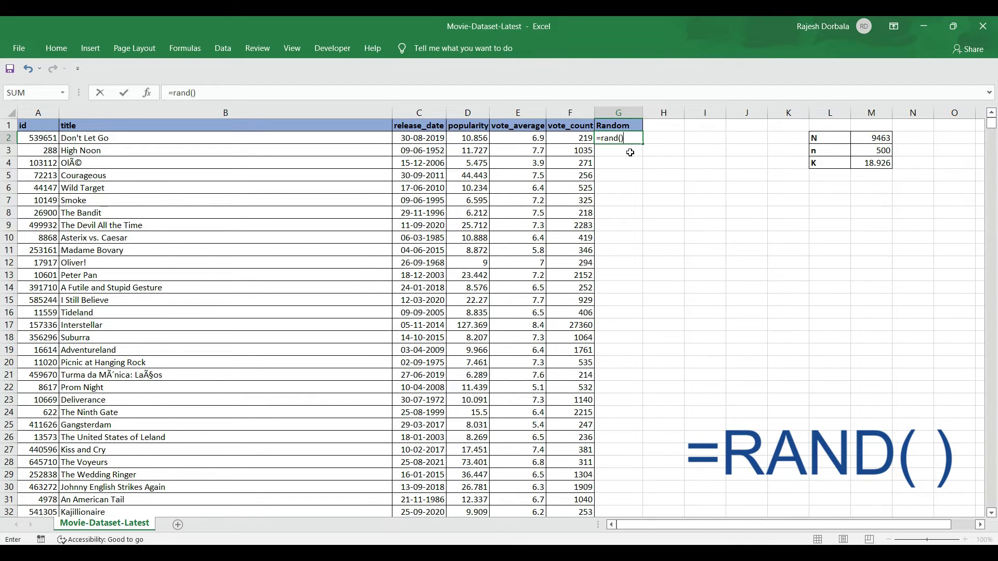
key(Return)
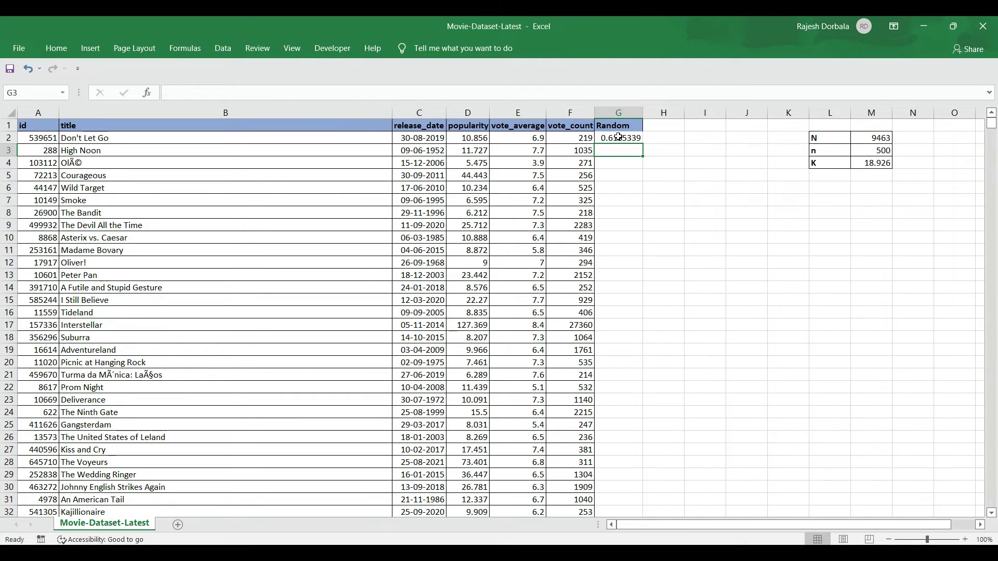
click(619, 138)
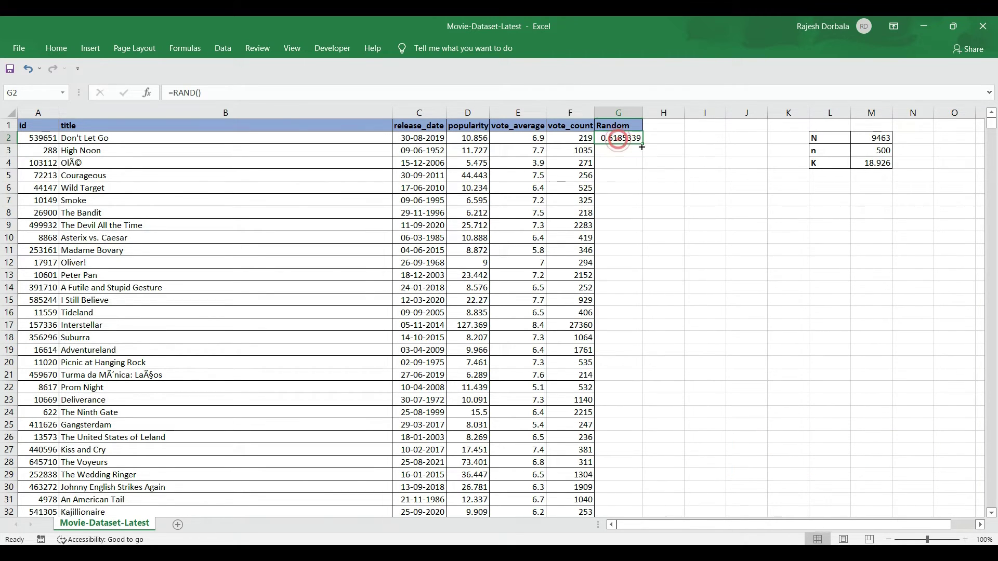
double_click(645, 148)
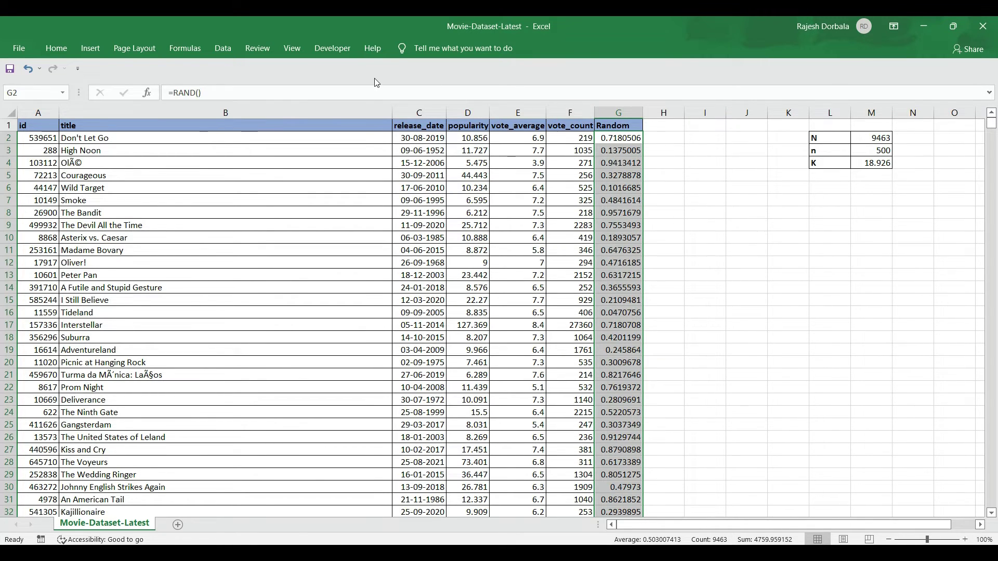
Sort the whole movie table by the Random column, smallest to largest, expanding the selection.
click(56, 48)
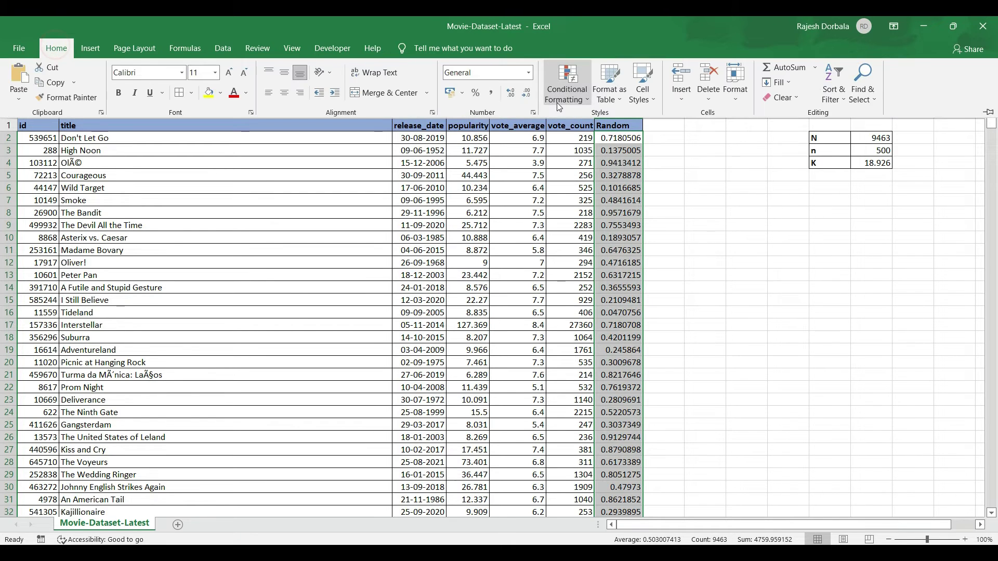
click(842, 89)
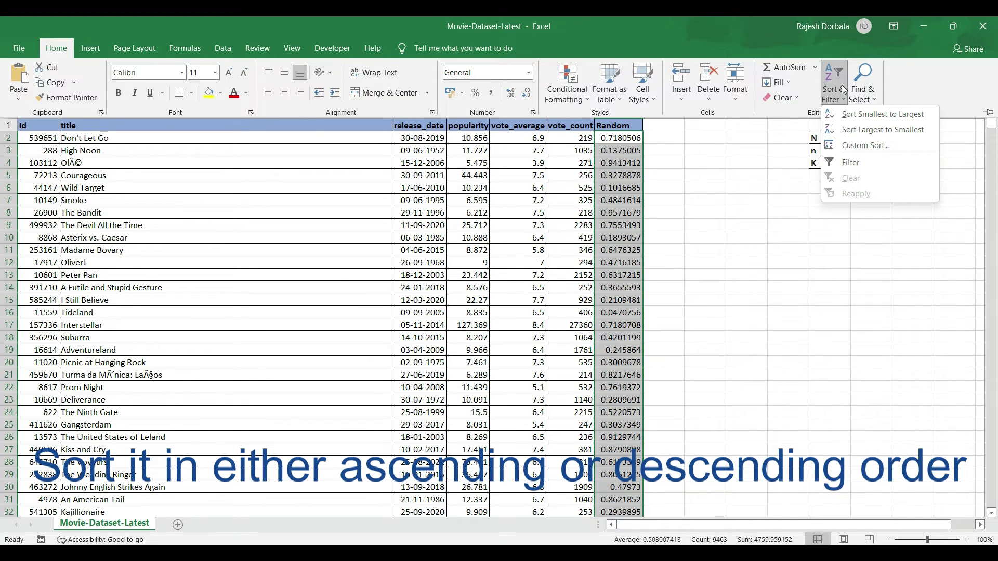
click(847, 114)
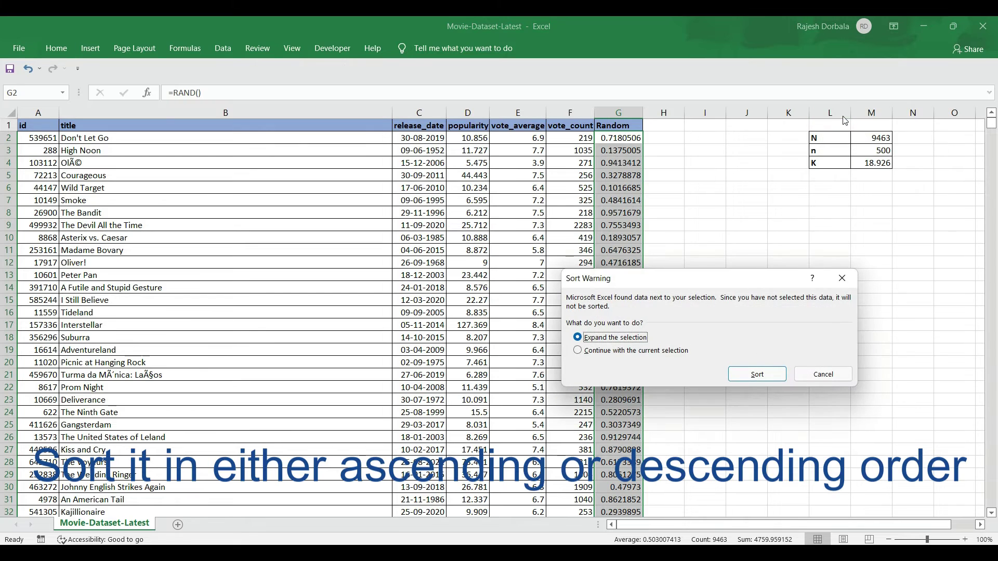
click(744, 378)
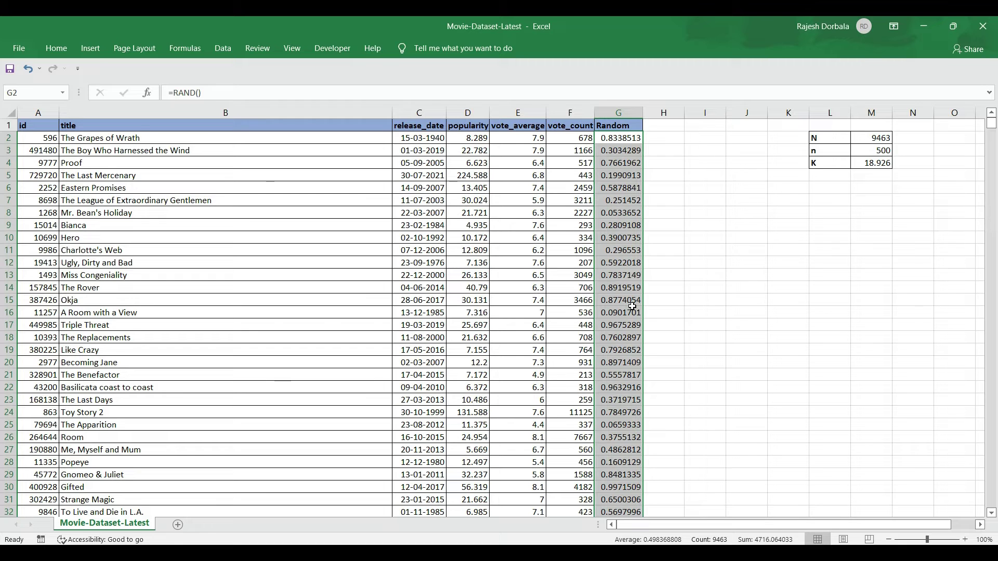
Copy column G and paste it back as values so the random numbers stay fixed.
key(ctrl+c)
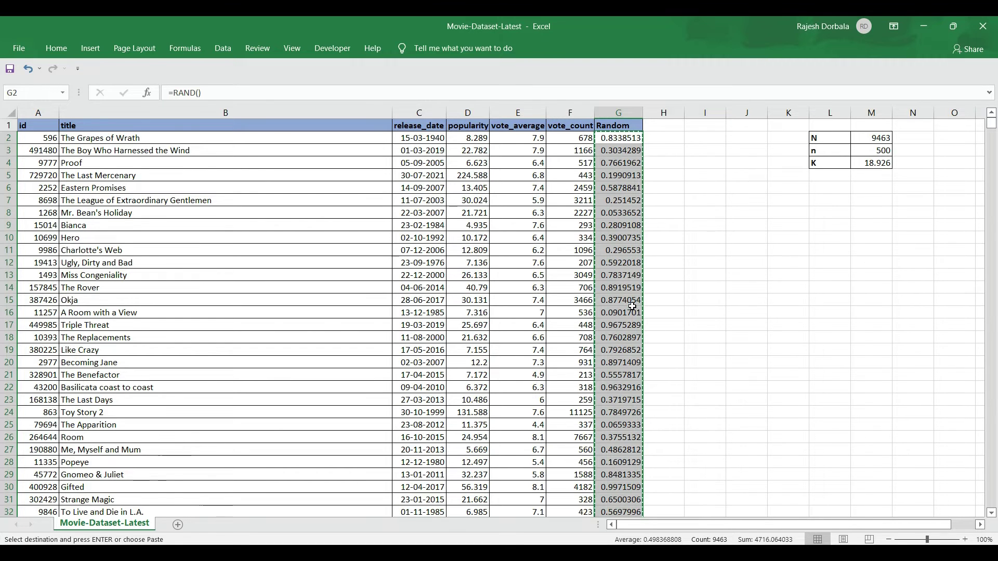
right_click(624, 139)
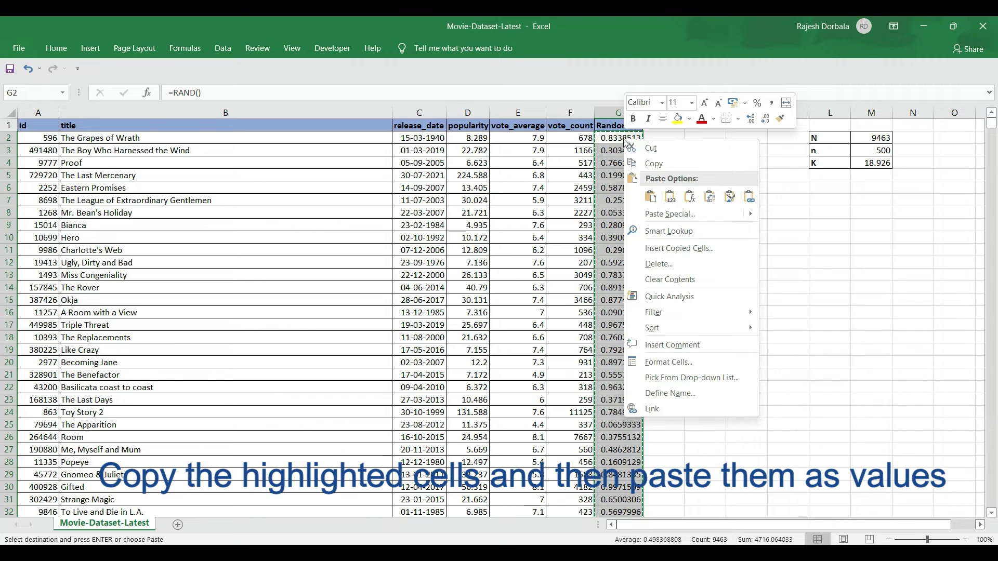
click(670, 199)
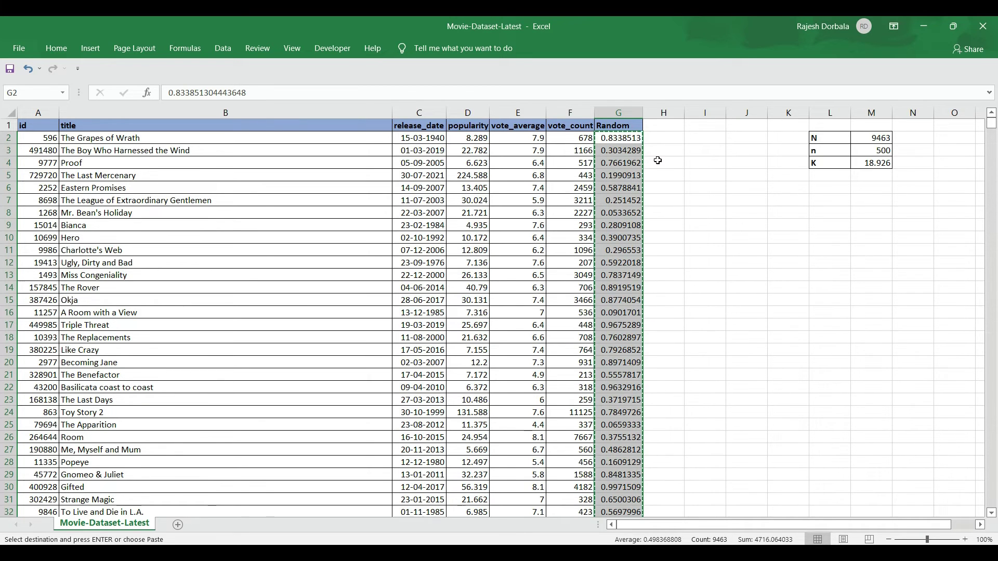
click(660, 128)
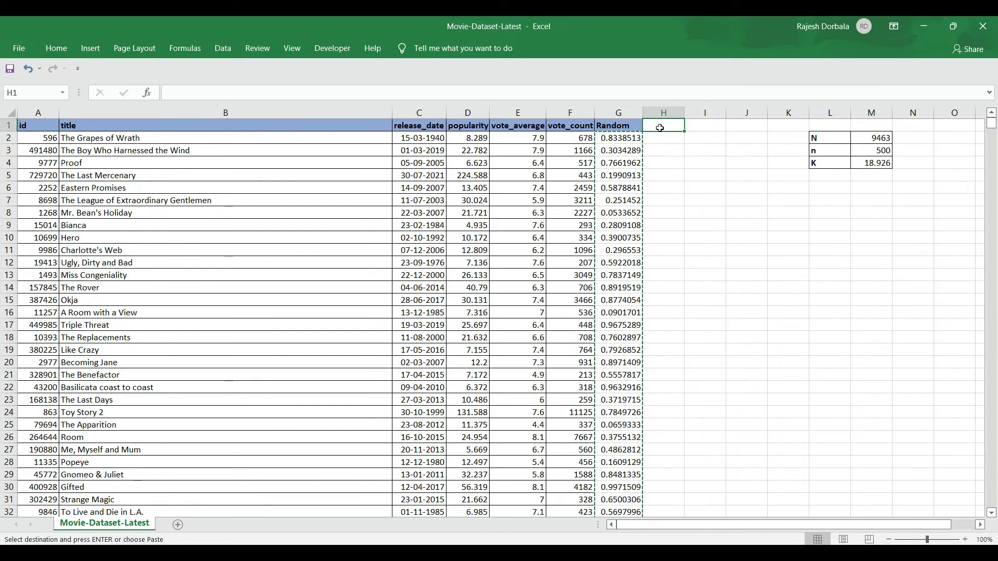
Start the counter with 1 in H2 and a MOD(H2,19)+1 formula in H3.
click(660, 137)
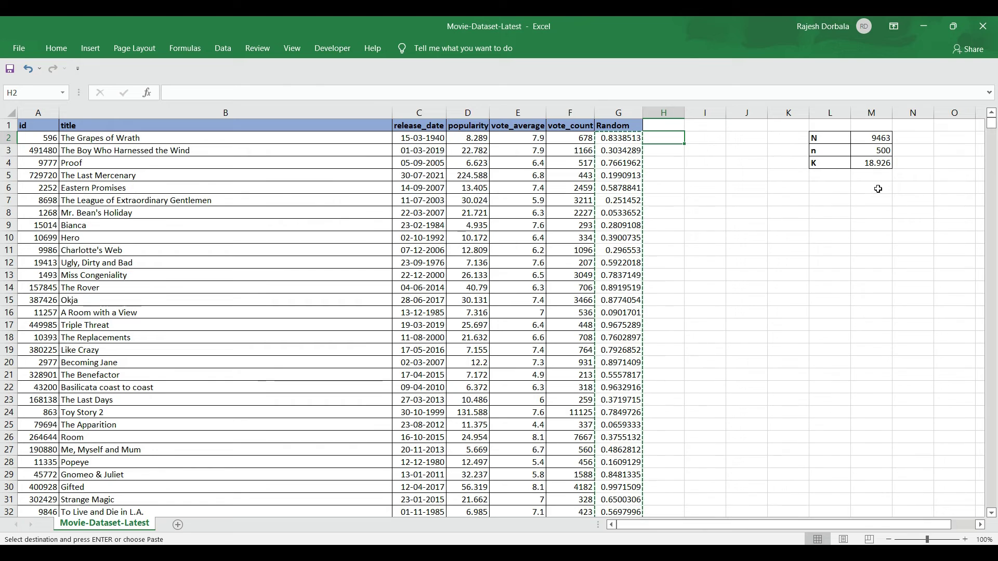
text(1)
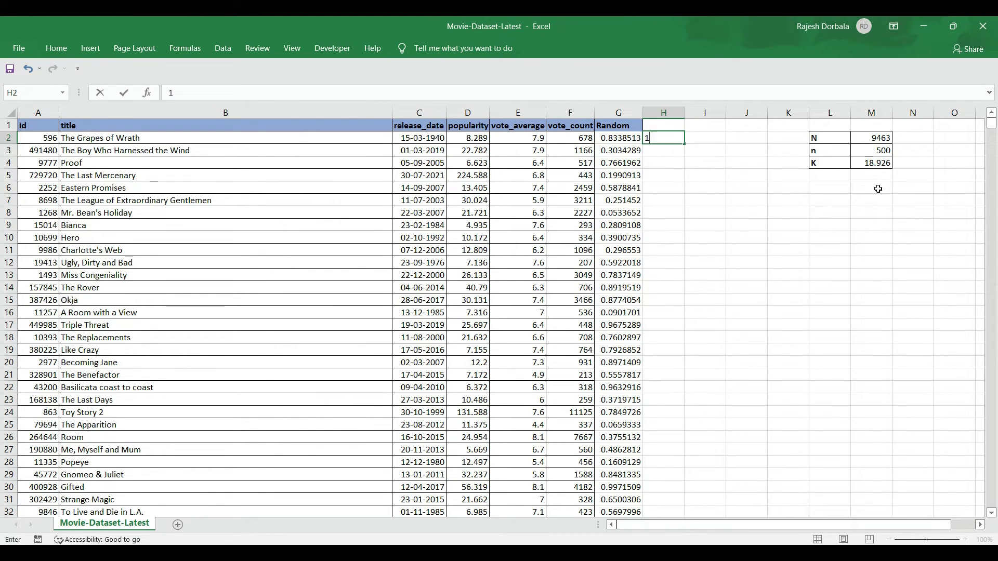
key(Return)
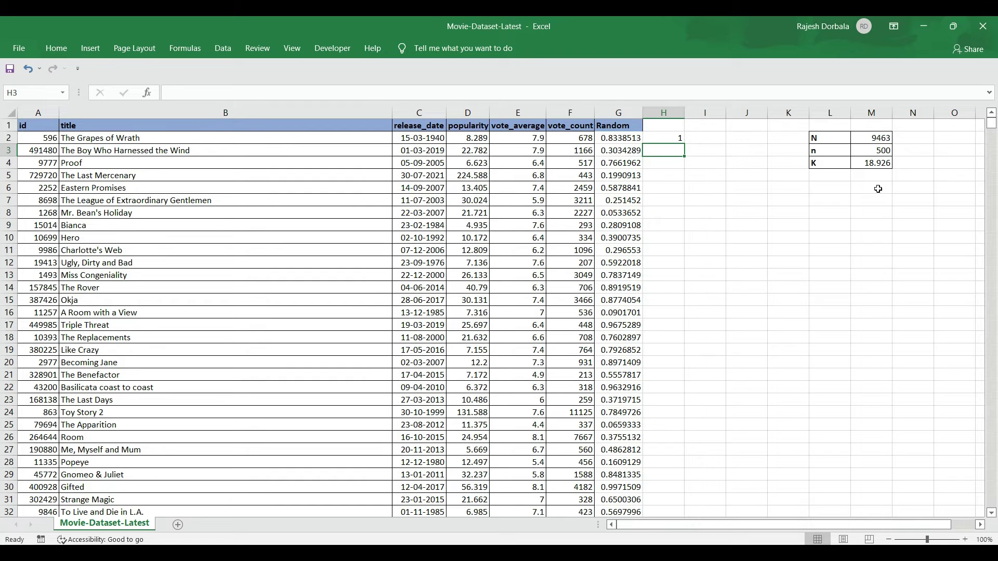
text(=m)
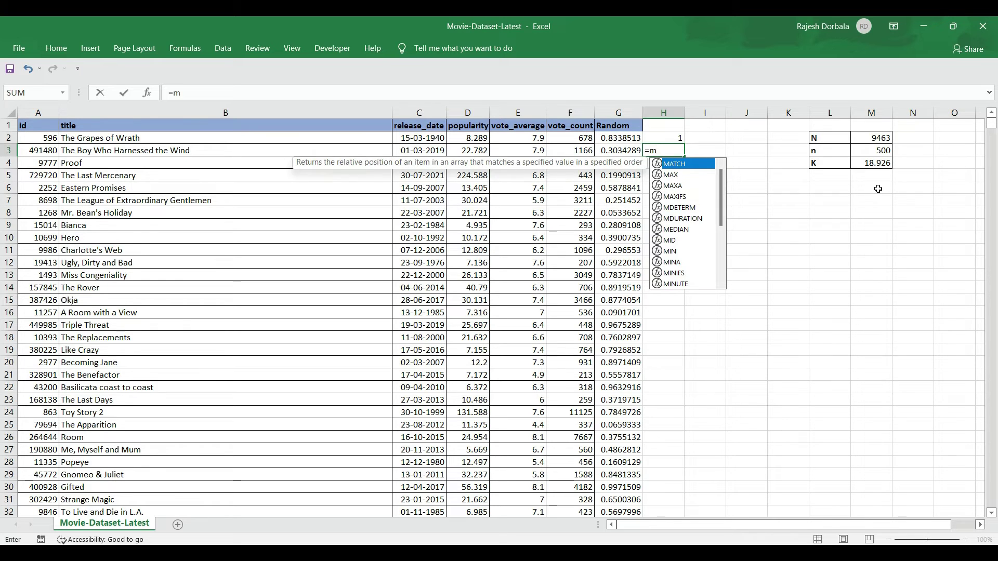
text(od)
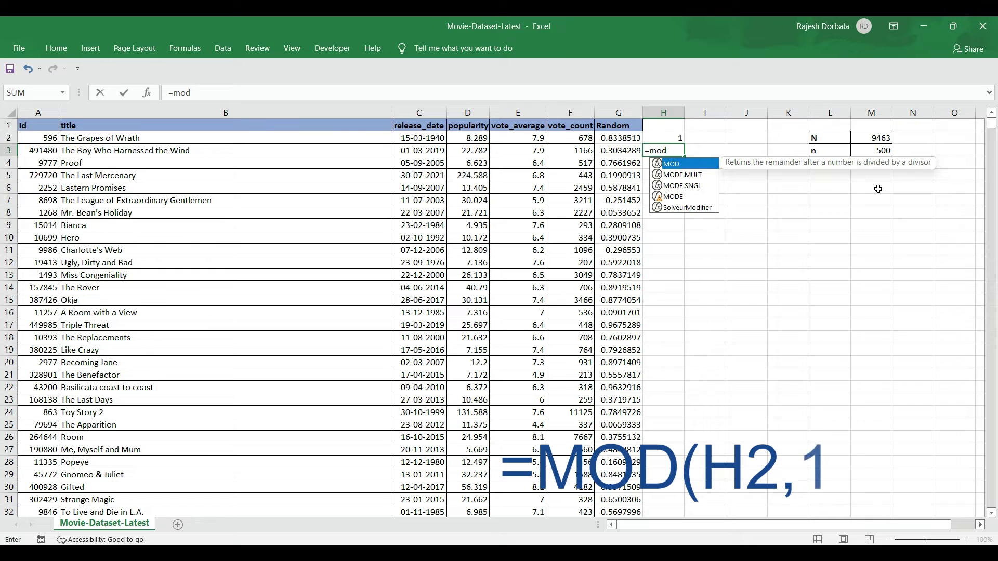
text(()
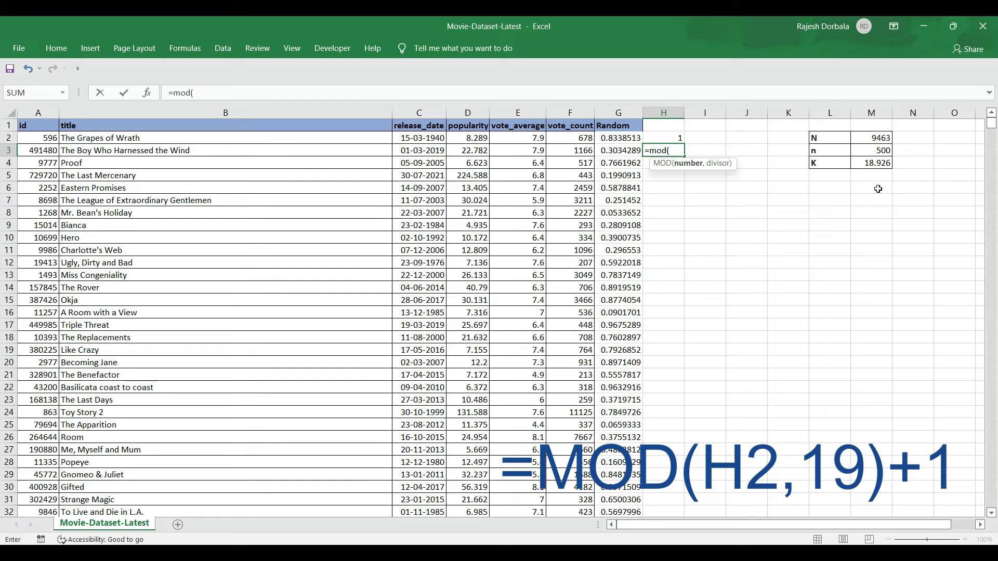
click(679, 138)
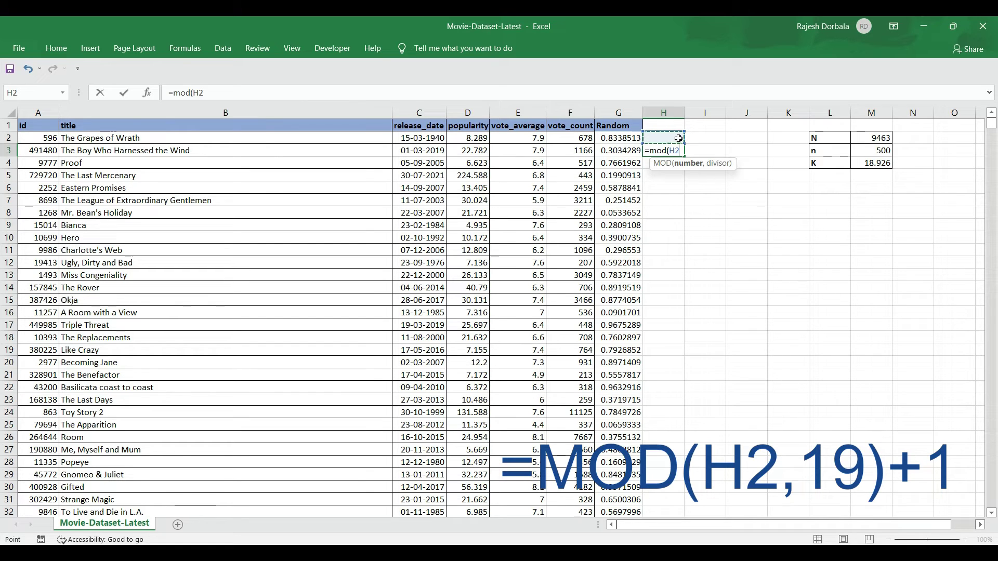
text(,)
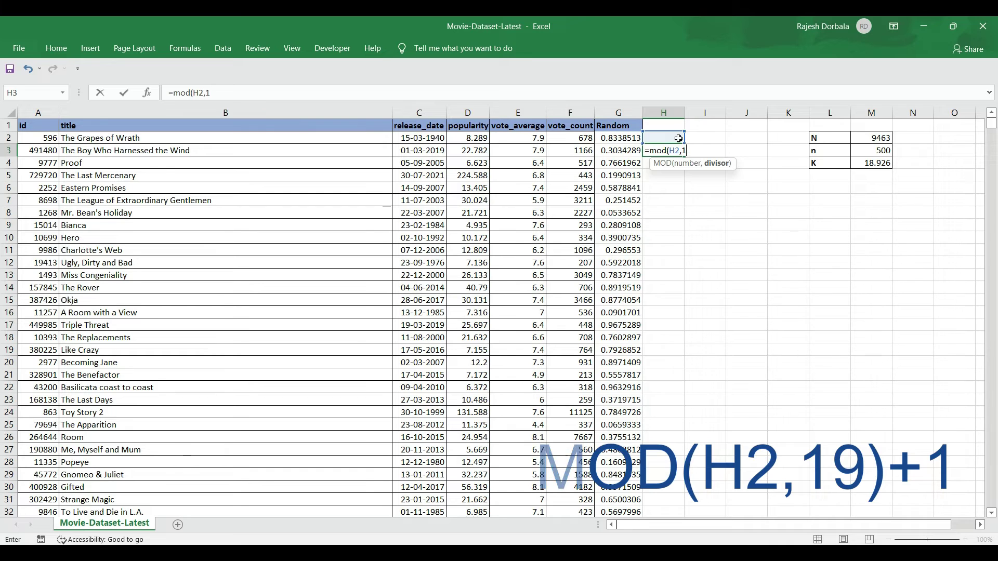
text(19)
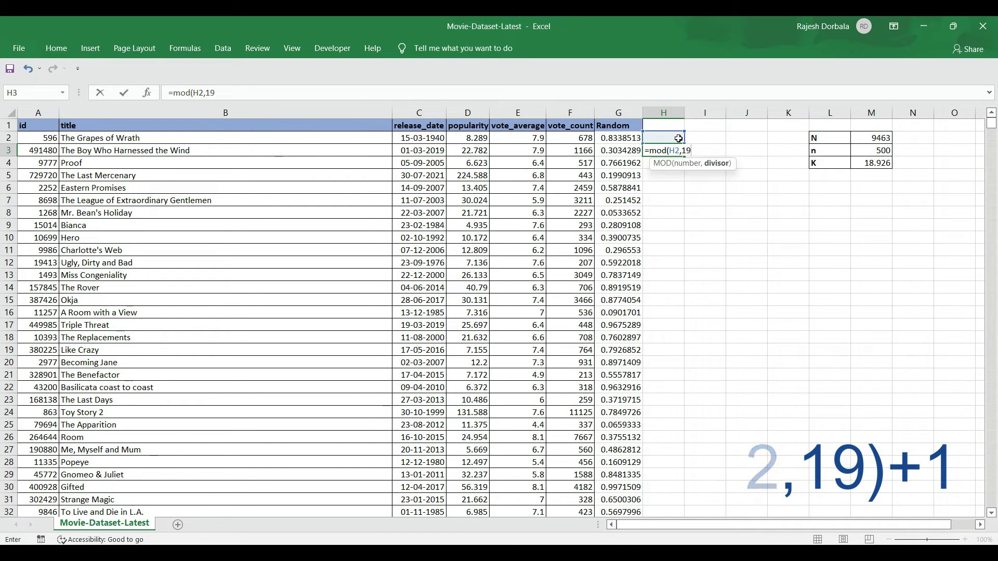
text()+1)
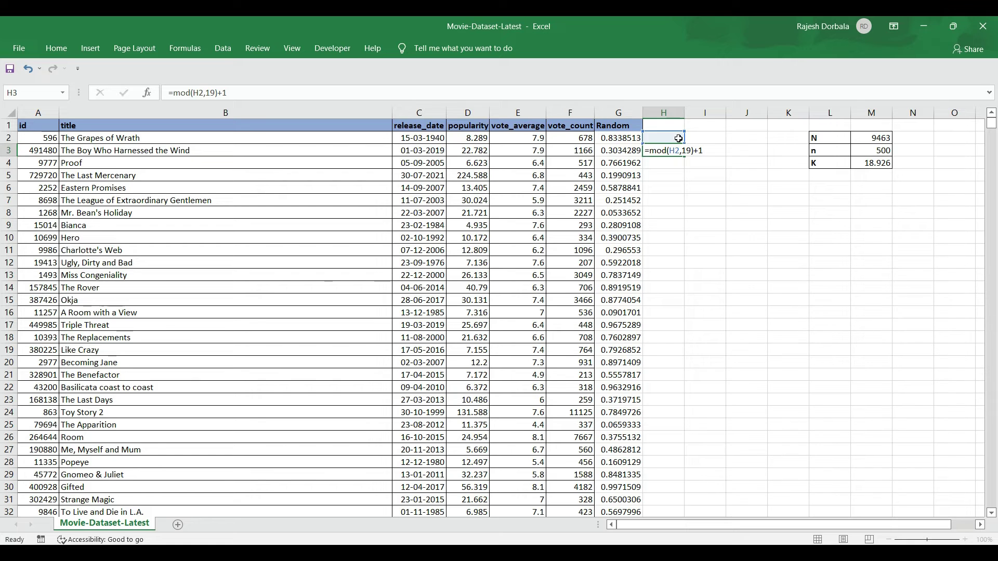
key(Return)
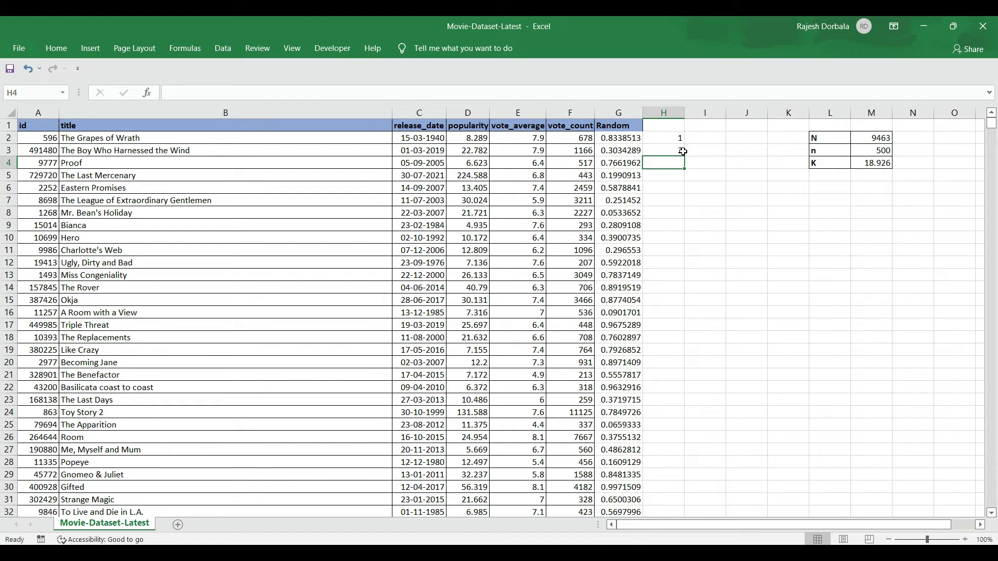
Fill H3's MOD counter formula down column H and check it cycles 1 to 19.
click(680, 152)
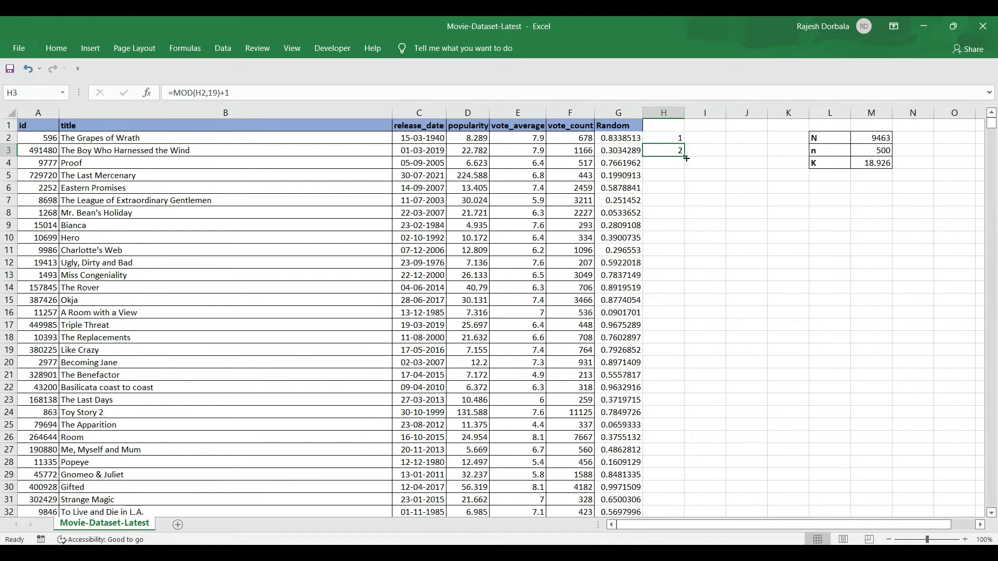
double_click(686, 158)
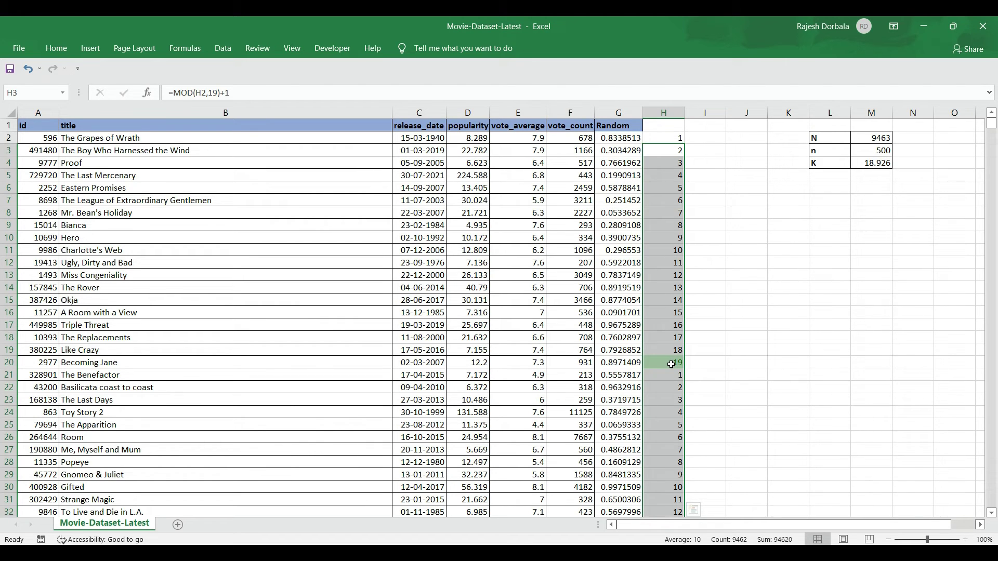
scroll(672, 365, down, 4)
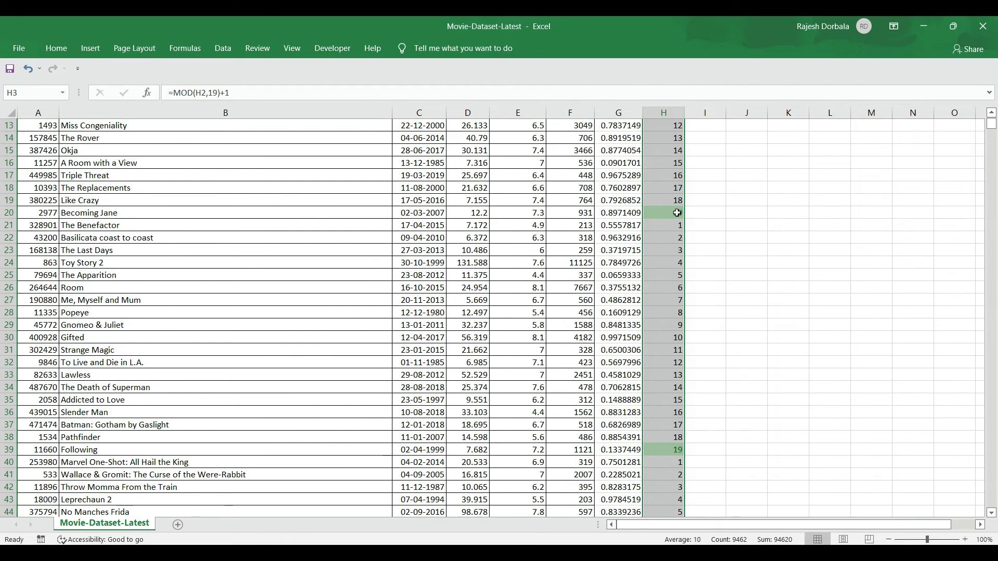
click(678, 438)
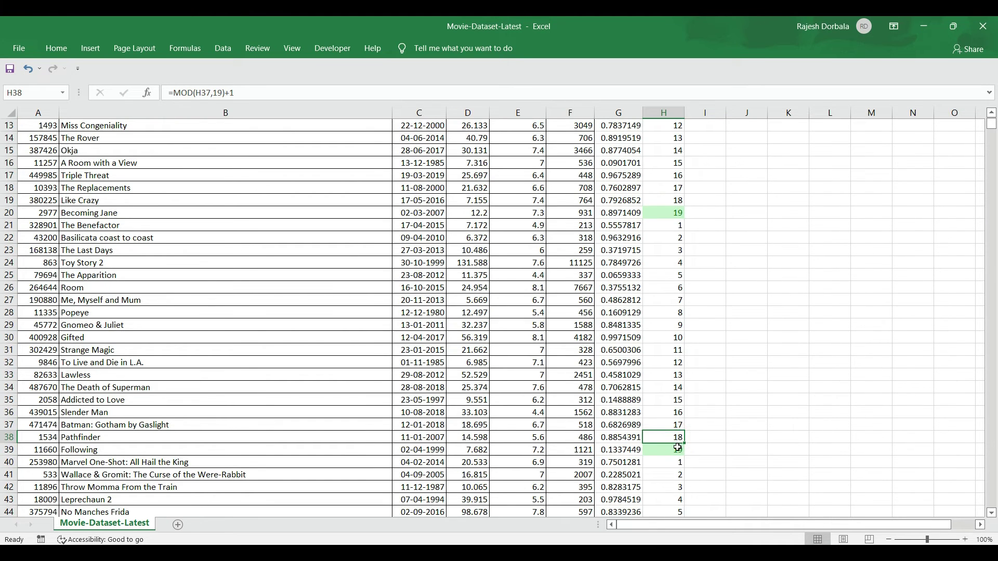
scroll(677, 447, down, 4)
scroll(678, 447, down, 4)
scroll(677, 447, down, 4)
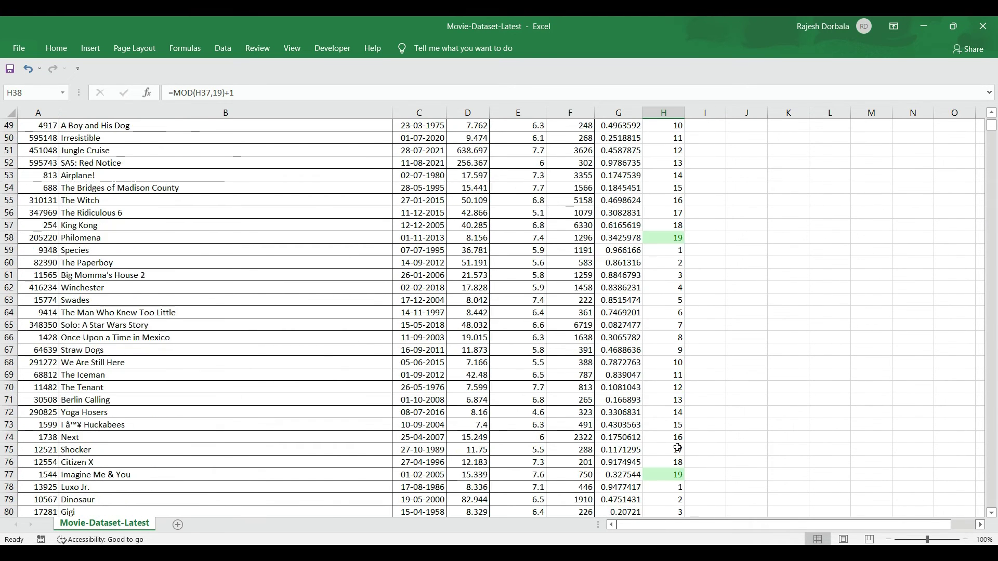
scroll(678, 447, up, 13)
scroll(678, 447, up, 3)
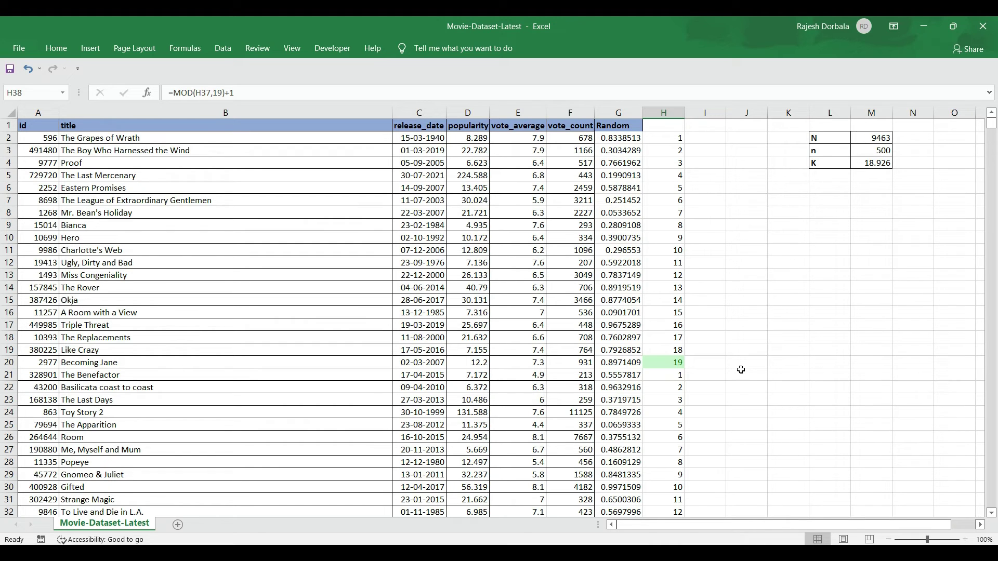
Clear all conditional formatting rules from the entire column H.
click(664, 113)
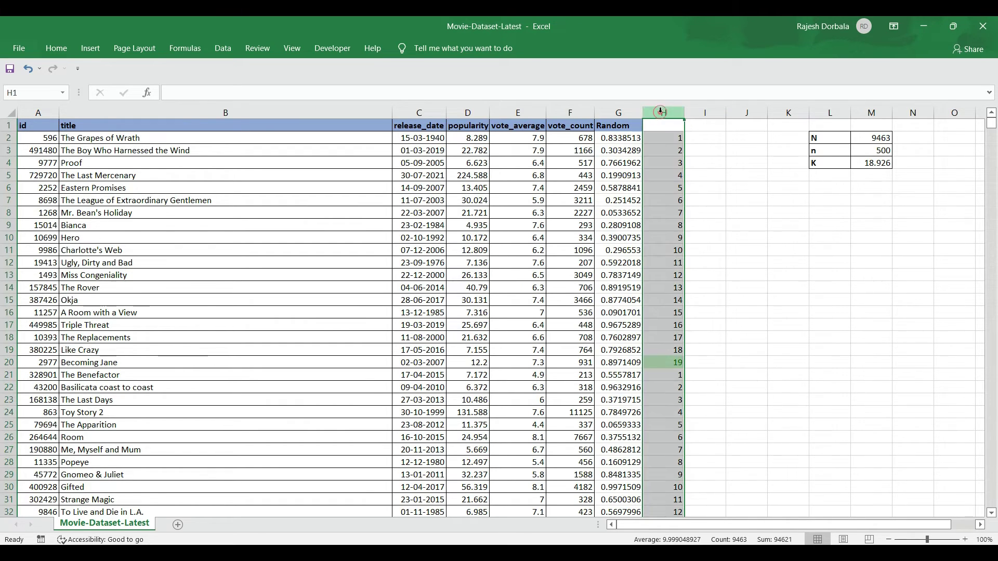
click(56, 48)
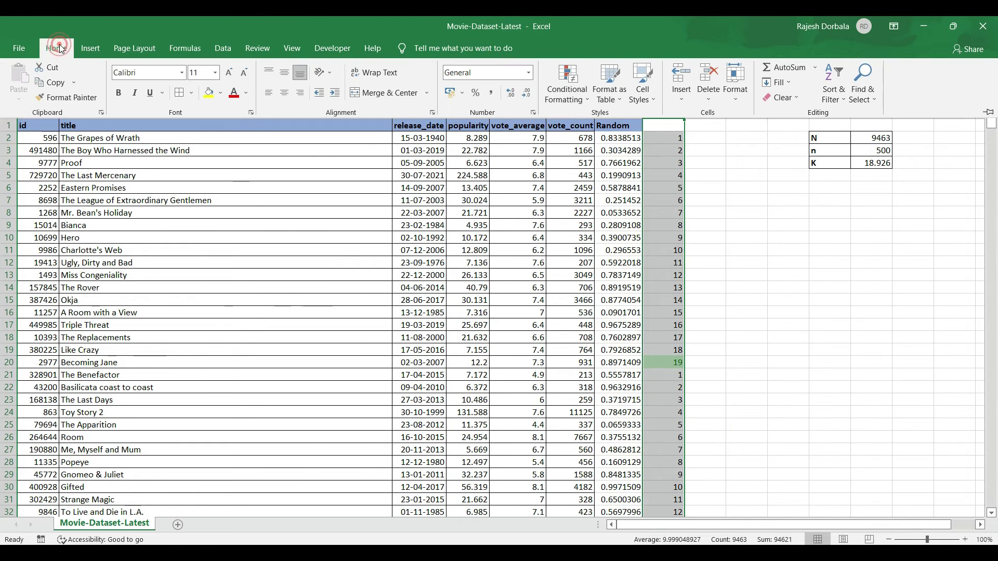
click(585, 101)
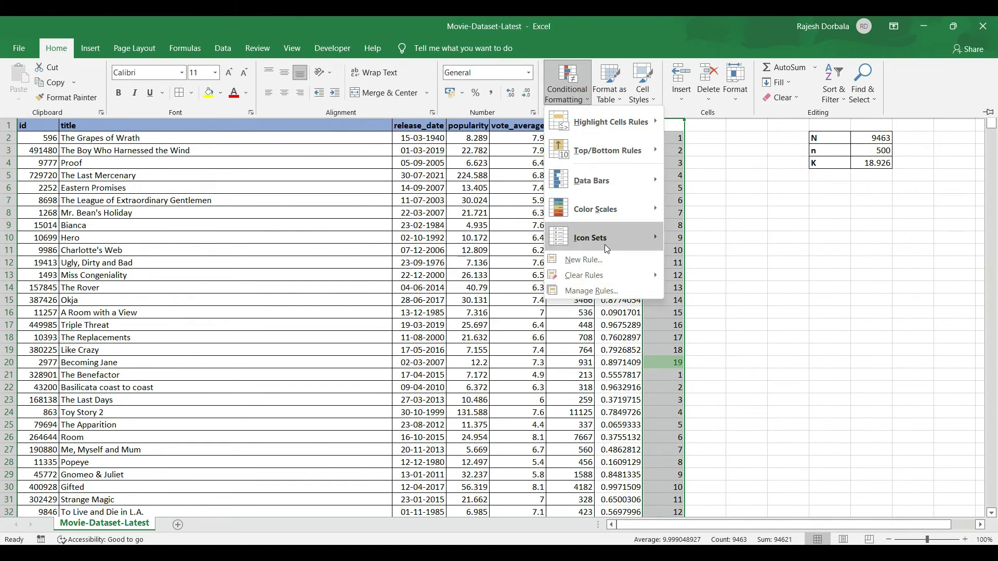
mouse_move(624, 276)
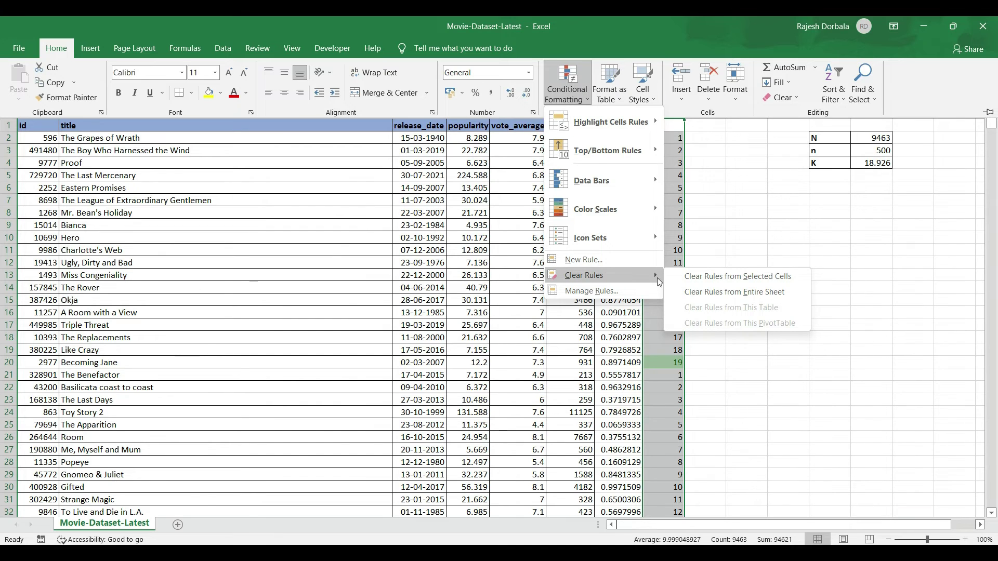
click(709, 277)
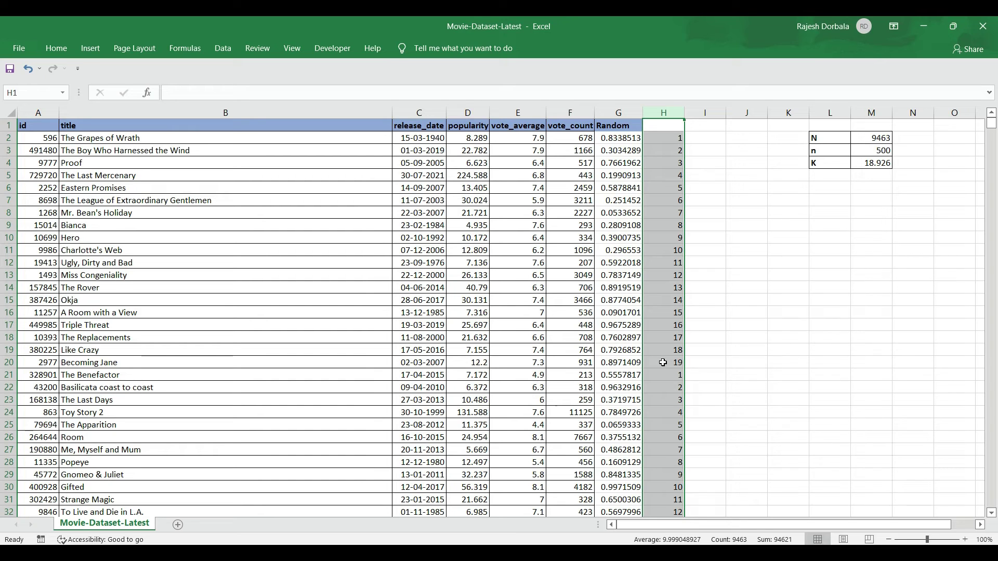
Turn on filtering for the table's header row.
click(663, 127)
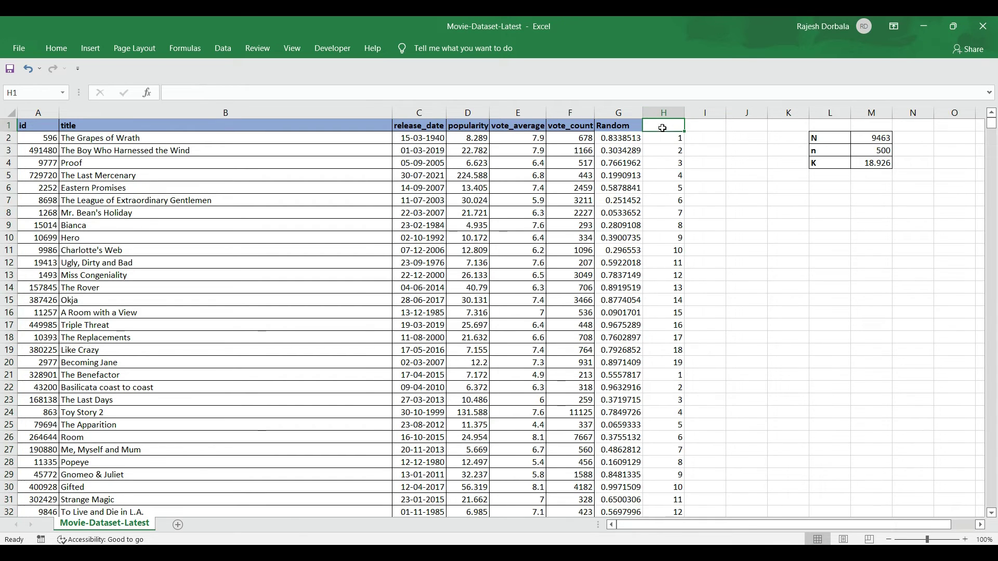
click(90, 48)
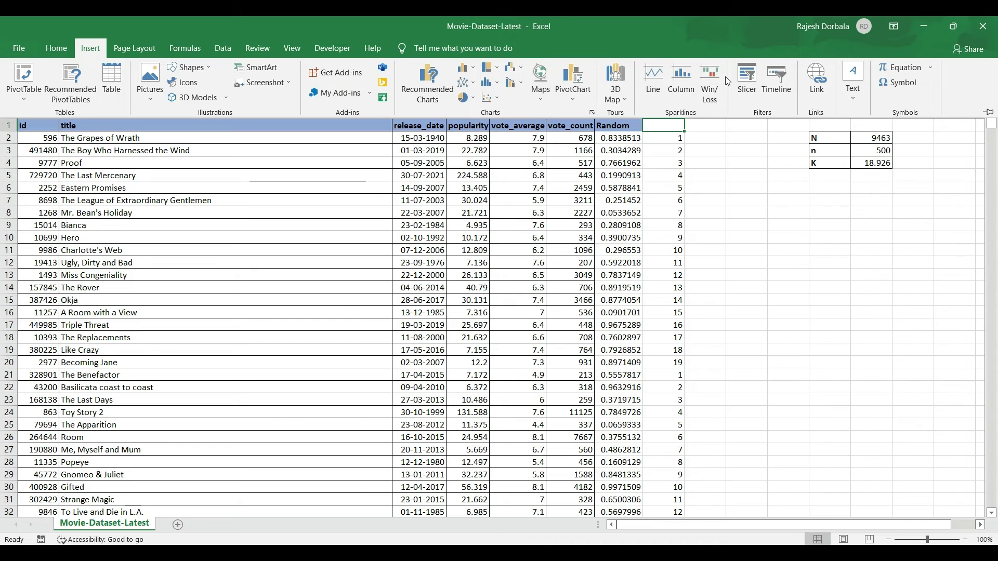
click(56, 48)
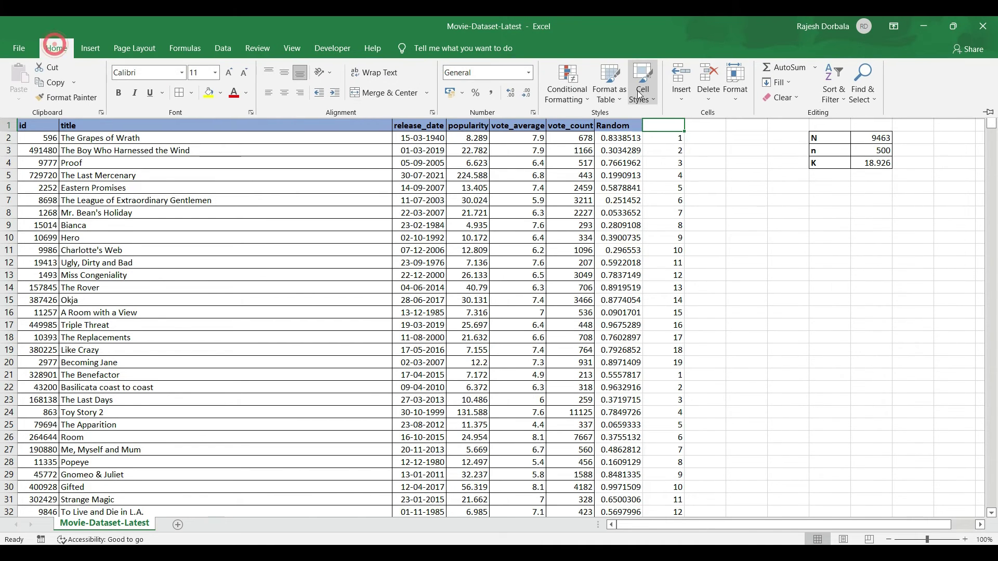
click(845, 98)
click(850, 162)
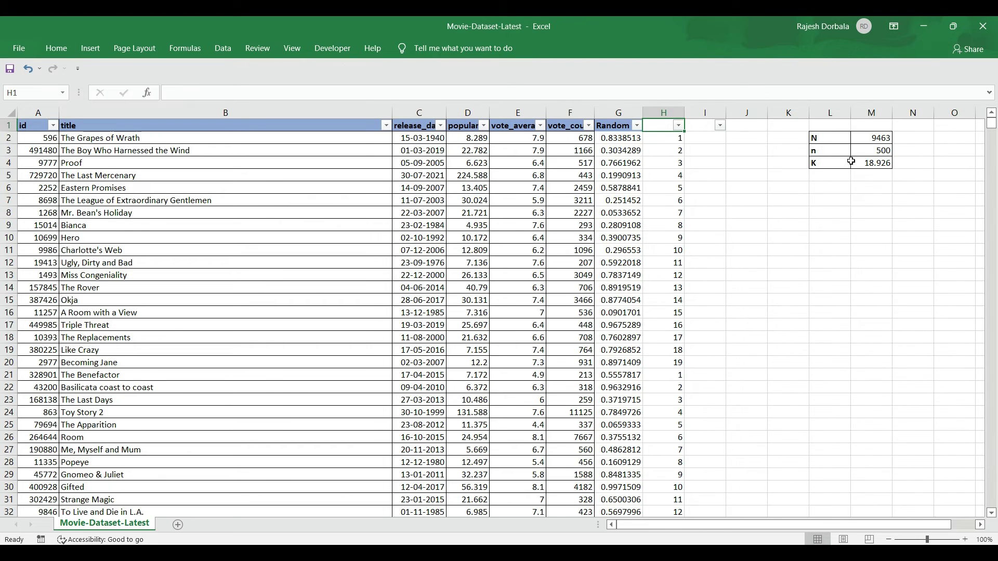
Filter column H to show only rows where the counter equals 19.
click(679, 126)
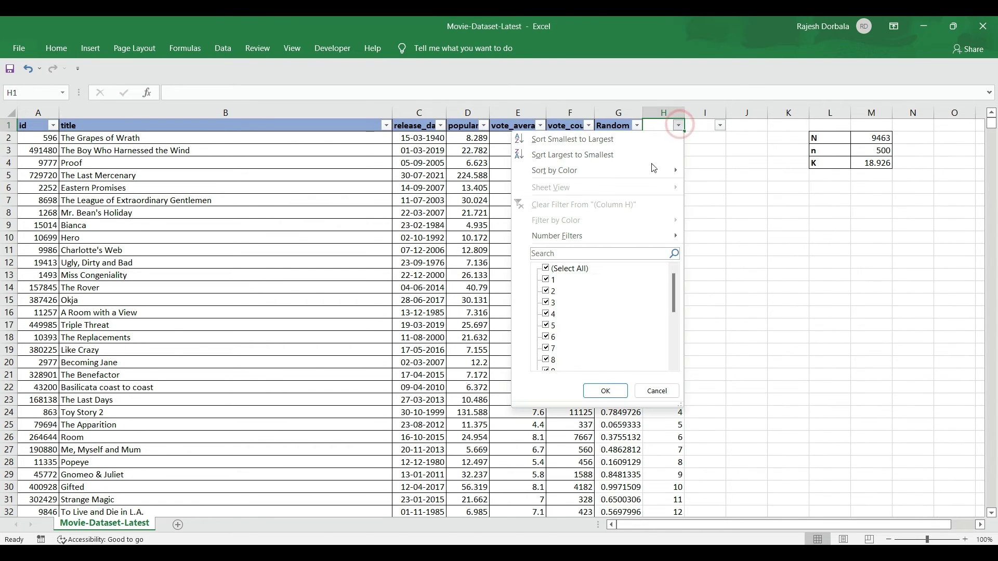
click(561, 269)
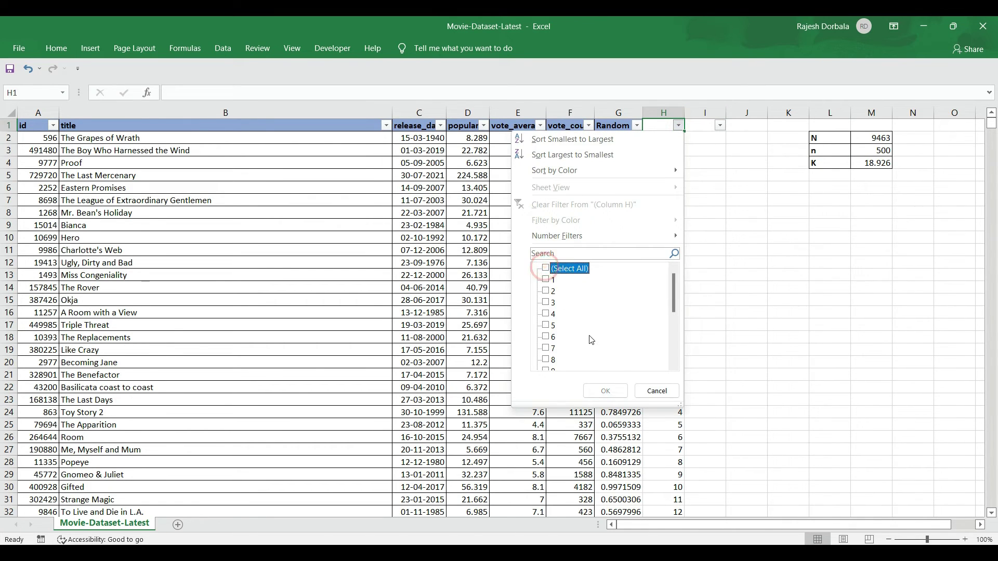
scroll(592, 339, down, 4)
click(546, 360)
click(598, 390)
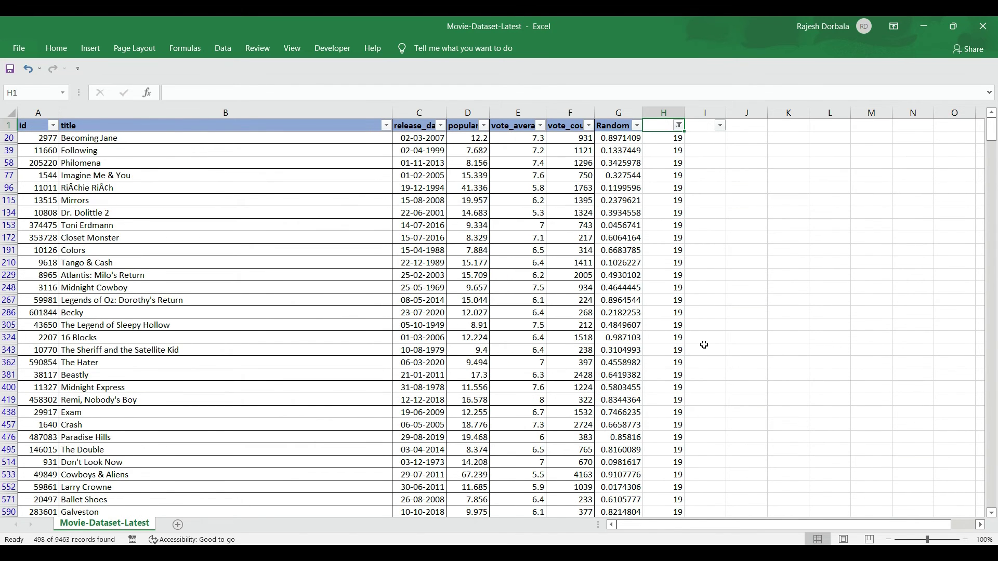
Review the 19-only rows, then reset the column H filter to show every value.
scroll(640, 353, down, 2)
scroll(640, 353, down, 6)
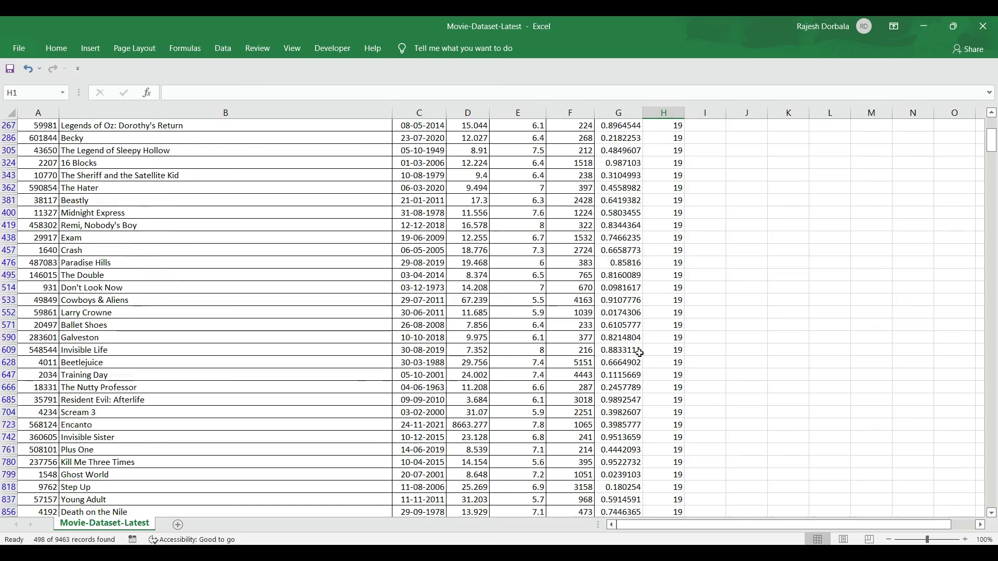
scroll(641, 352, down, 3)
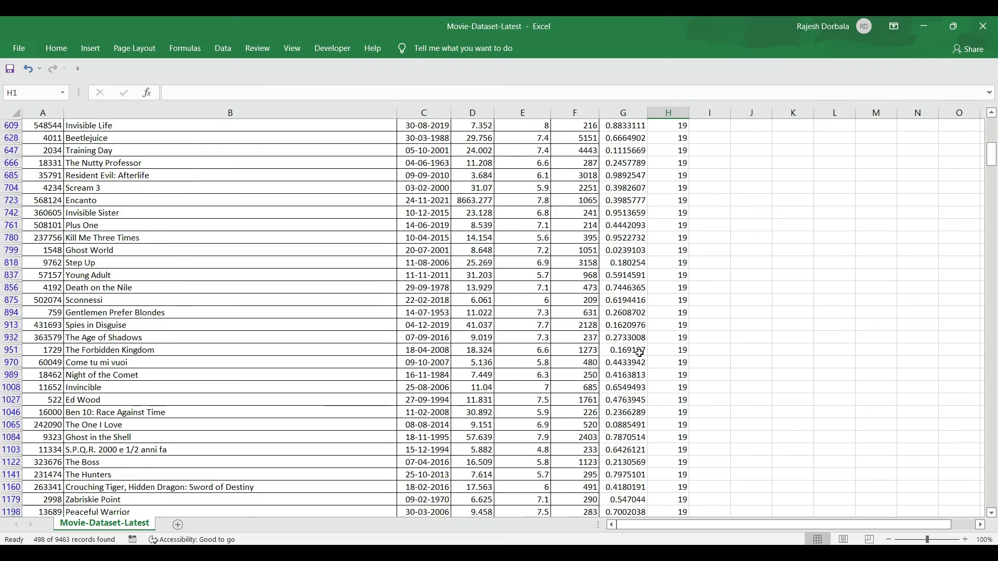
scroll(640, 352, up, 11)
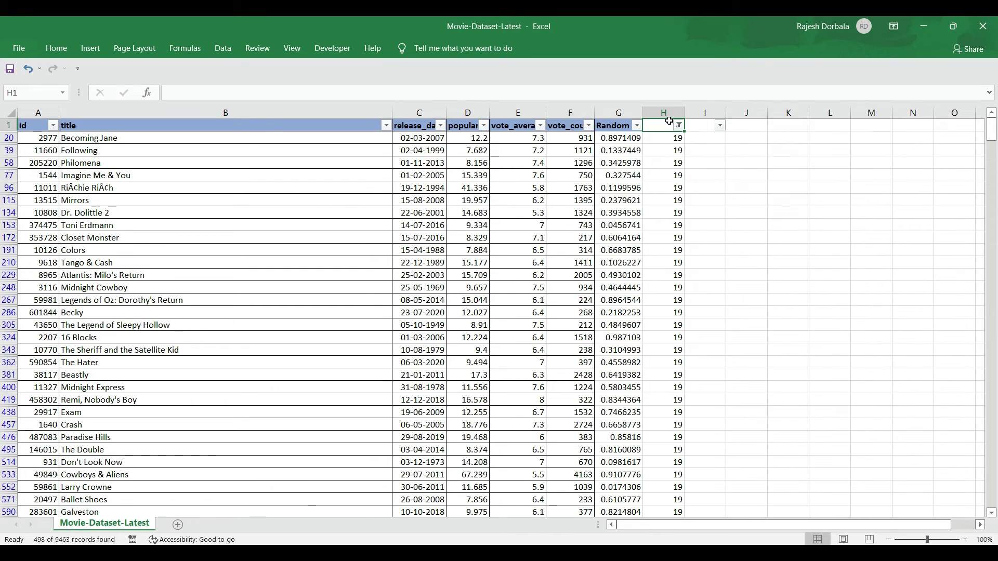
click(679, 125)
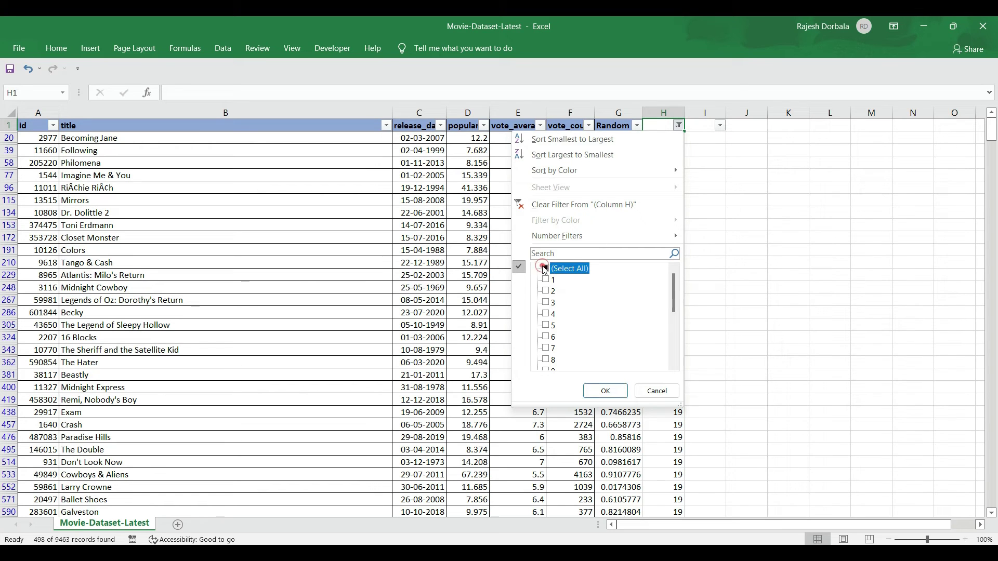
click(597, 390)
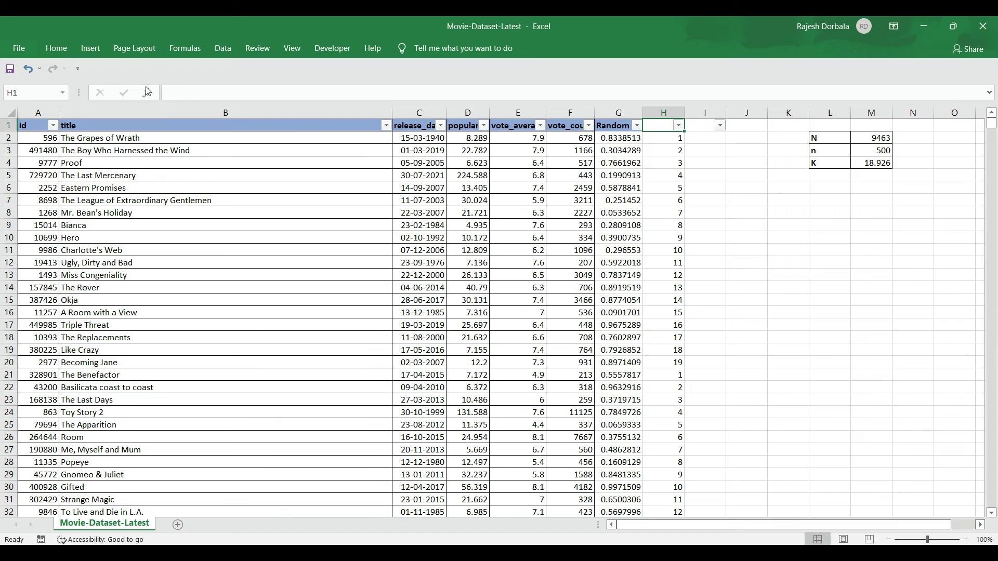
Create an Equal To 19 highlight rule using Green Fill with Dark Green Text.
click(56, 47)
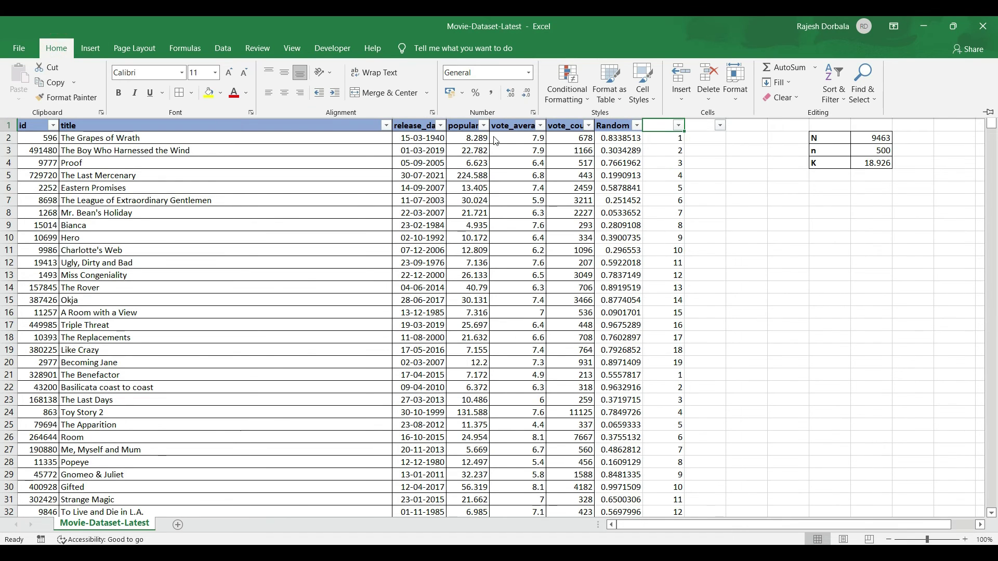
click(584, 98)
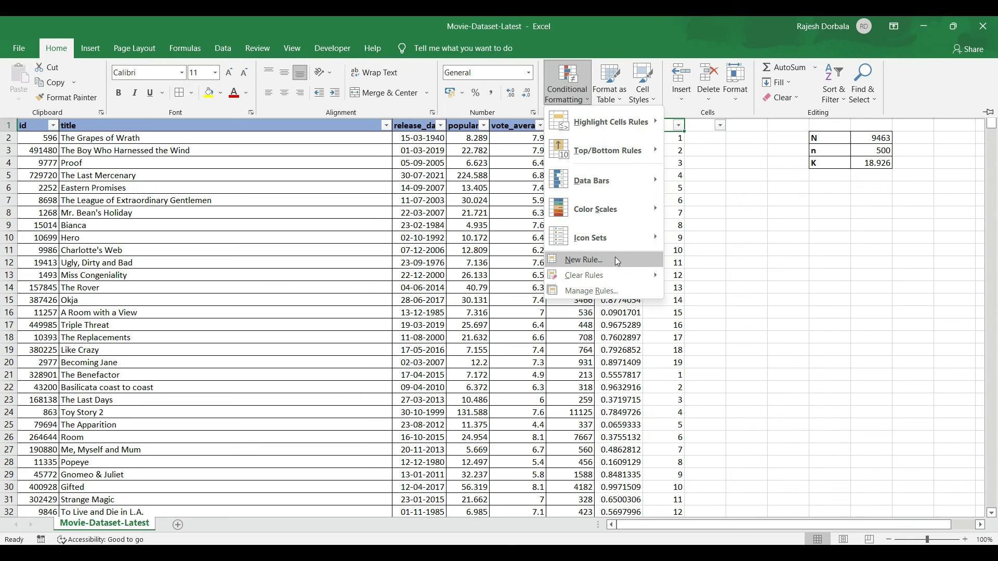
mouse_move(643, 127)
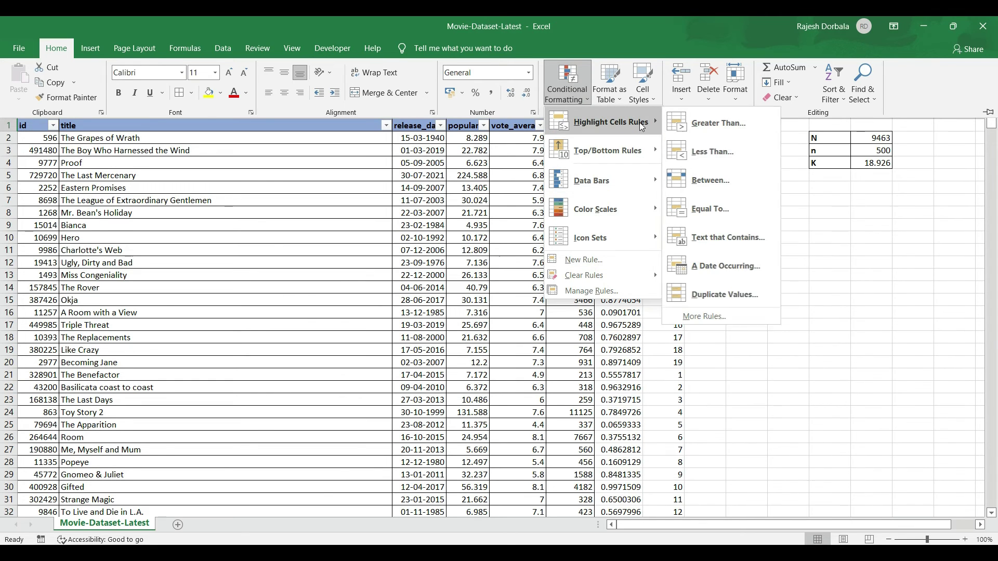
click(725, 209)
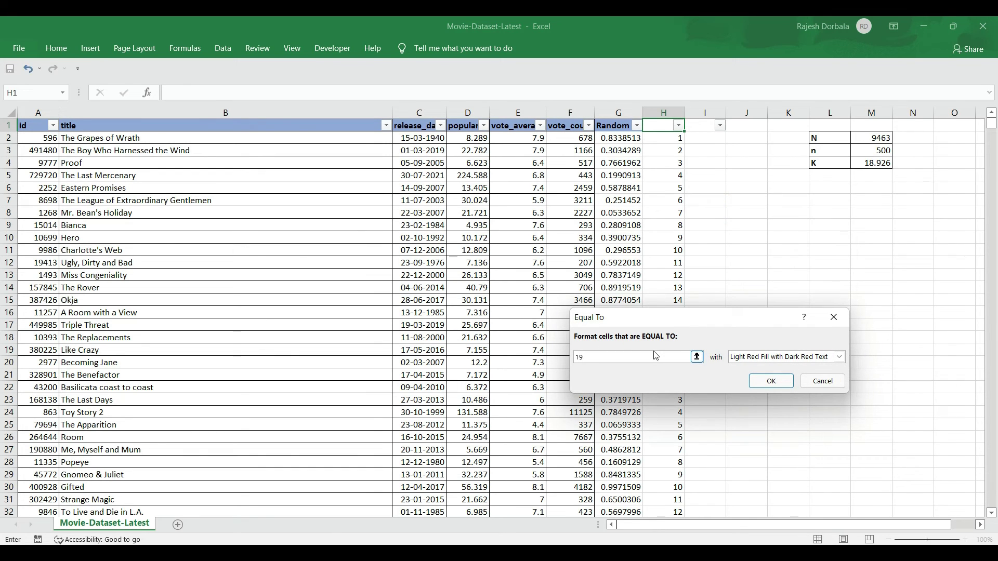
click(785, 360)
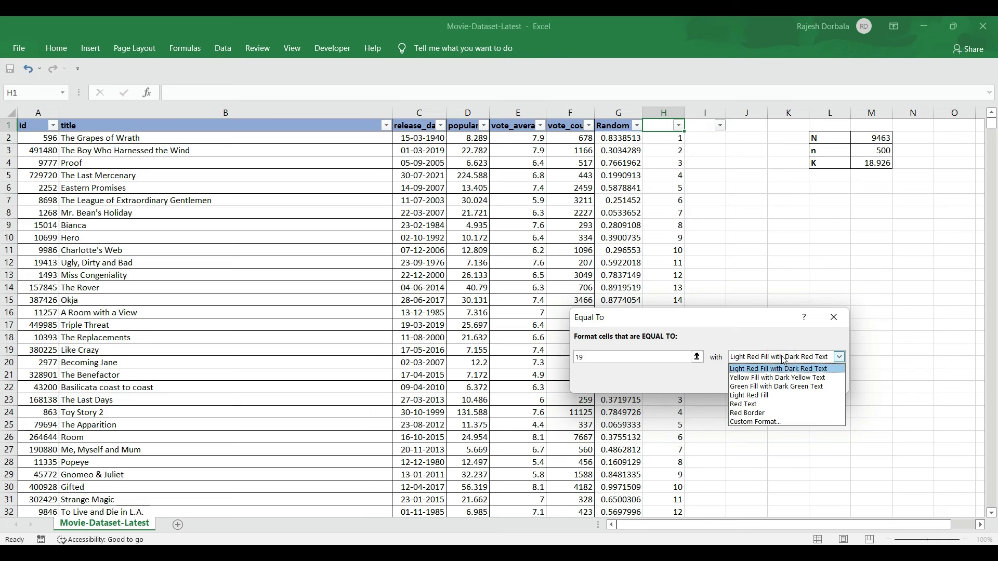
click(791, 389)
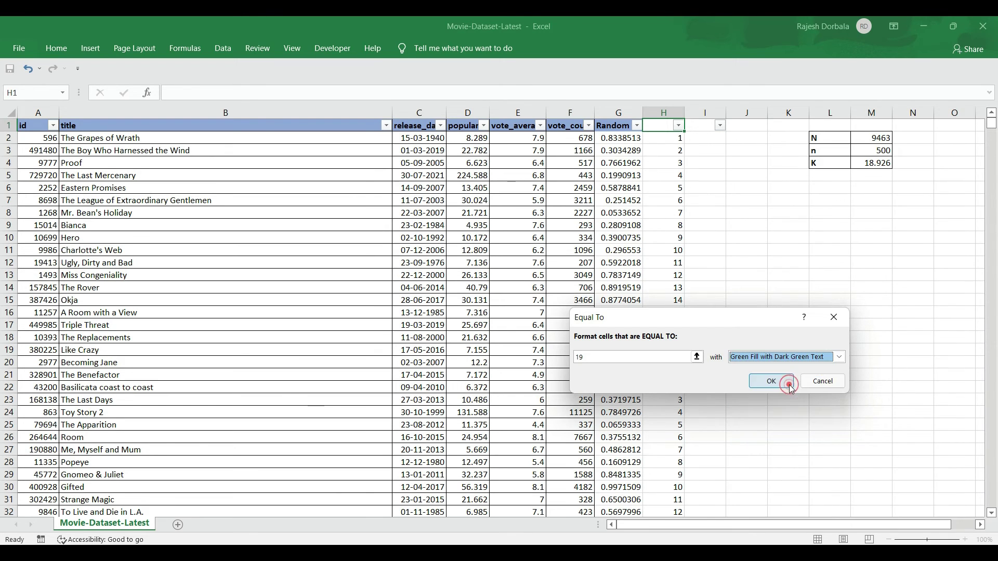
click(774, 384)
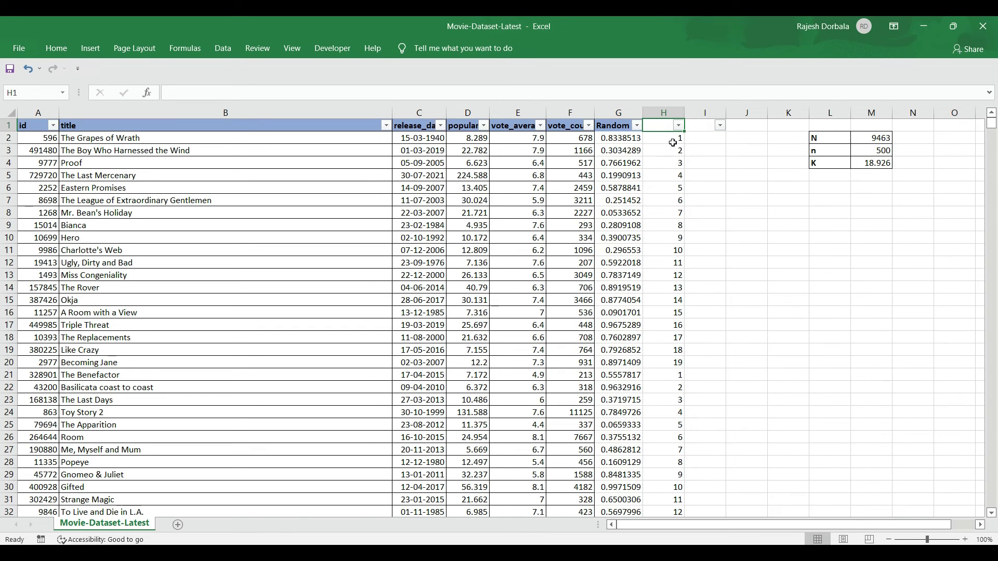
Apply an Equal To 19 rule with Green Fill with Dark Green Text to column H.
click(665, 113)
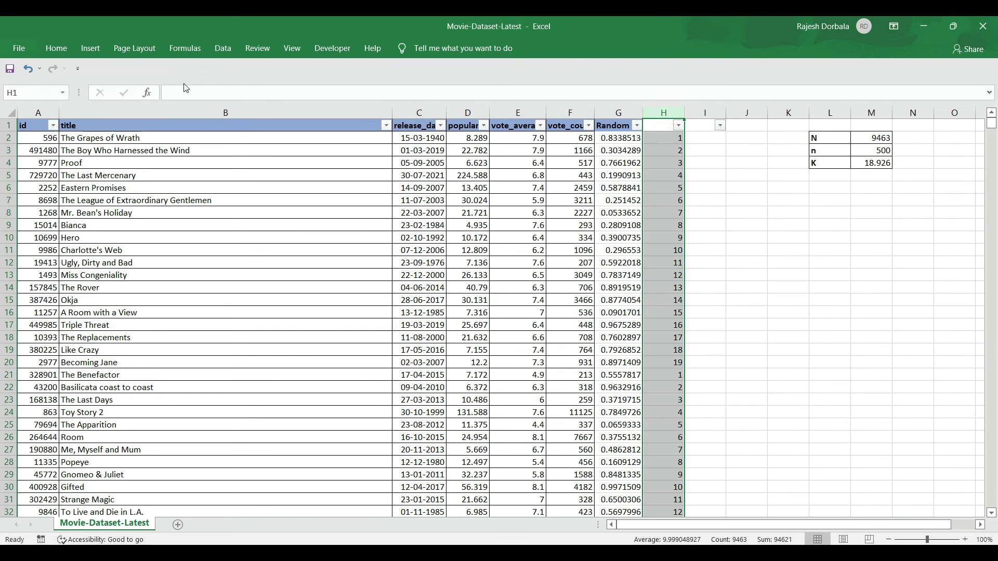
click(58, 47)
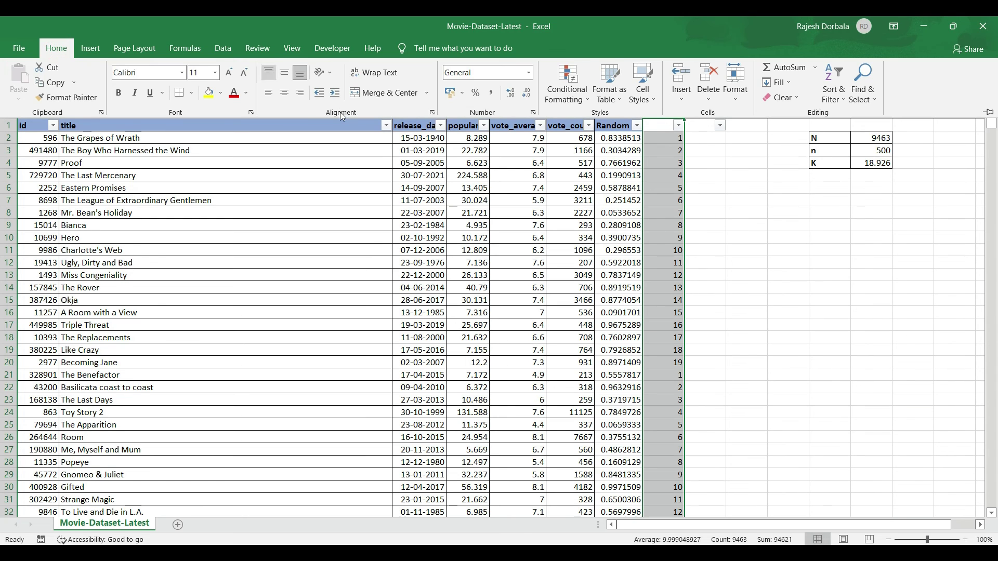
click(573, 97)
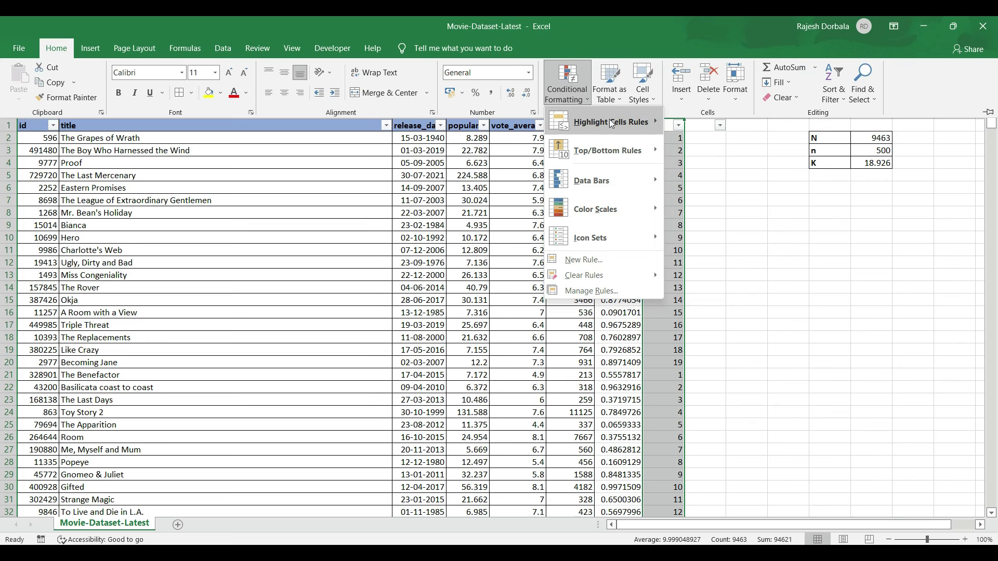
mouse_move(631, 123)
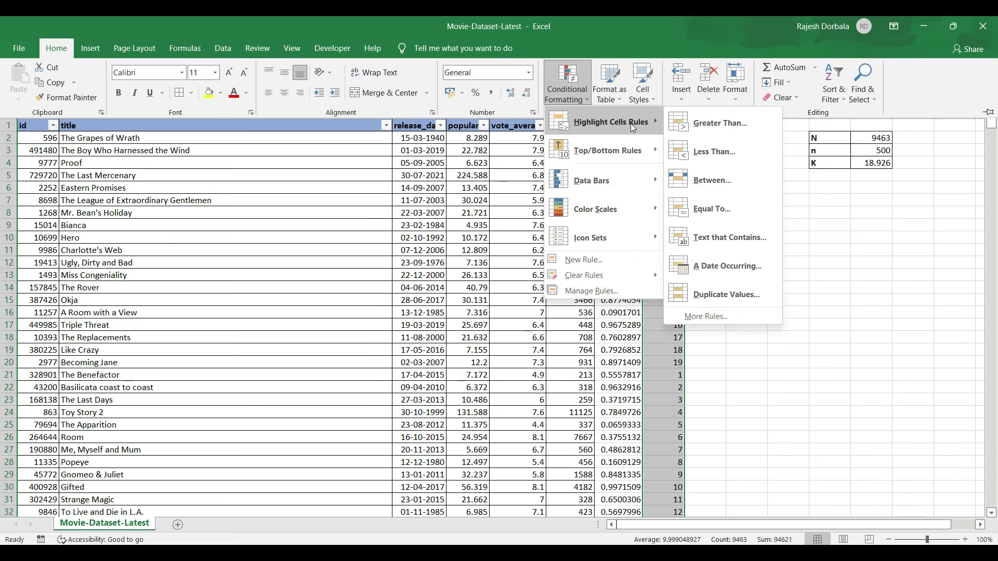
click(721, 209)
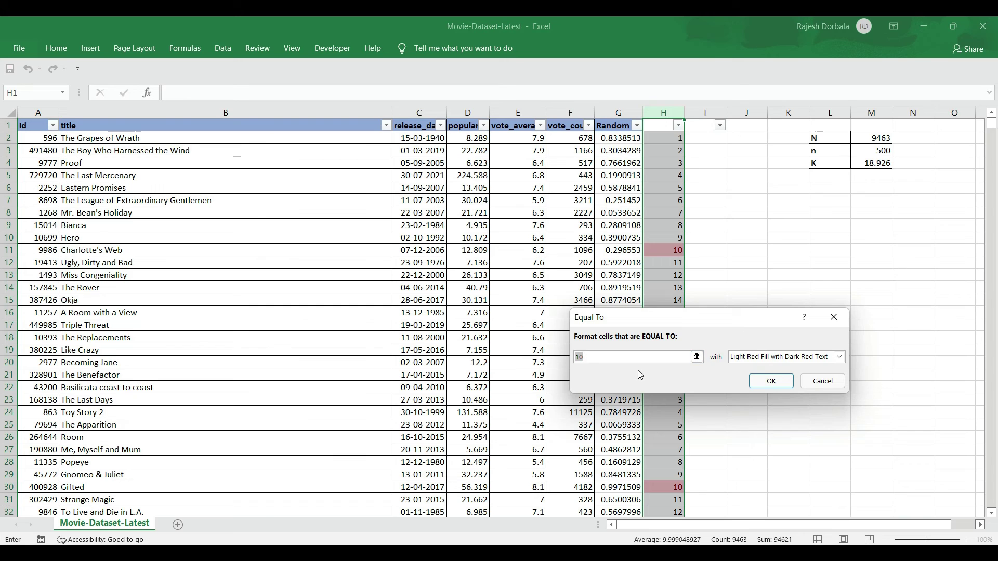
text(19)
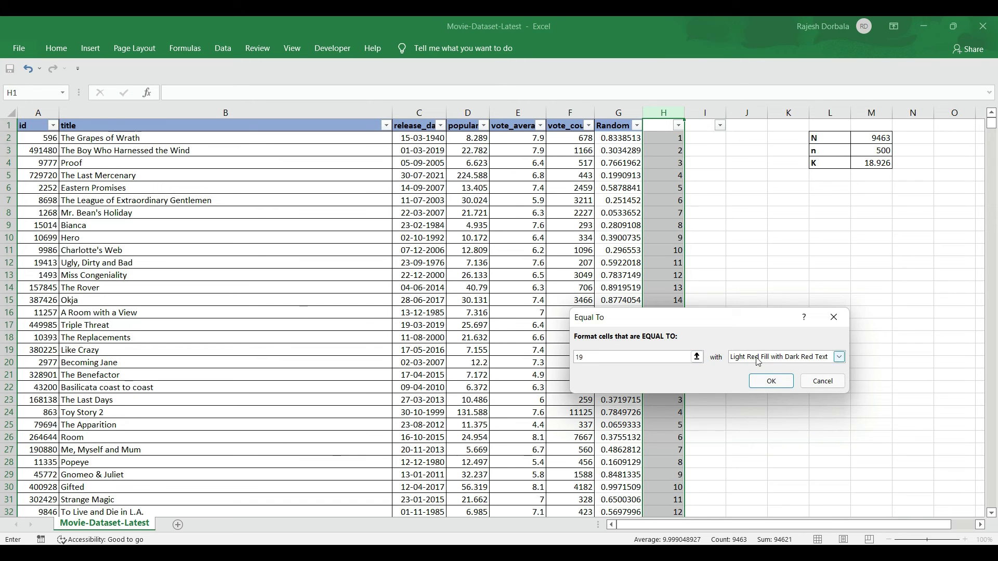
click(763, 363)
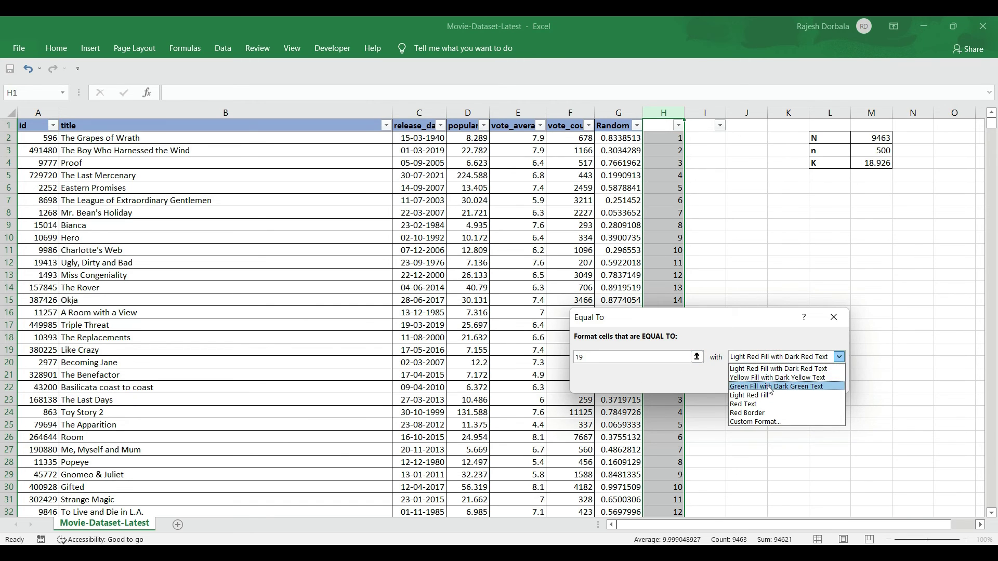
click(770, 387)
click(763, 381)
scroll(664, 373, down, 2)
scroll(665, 373, down, 20)
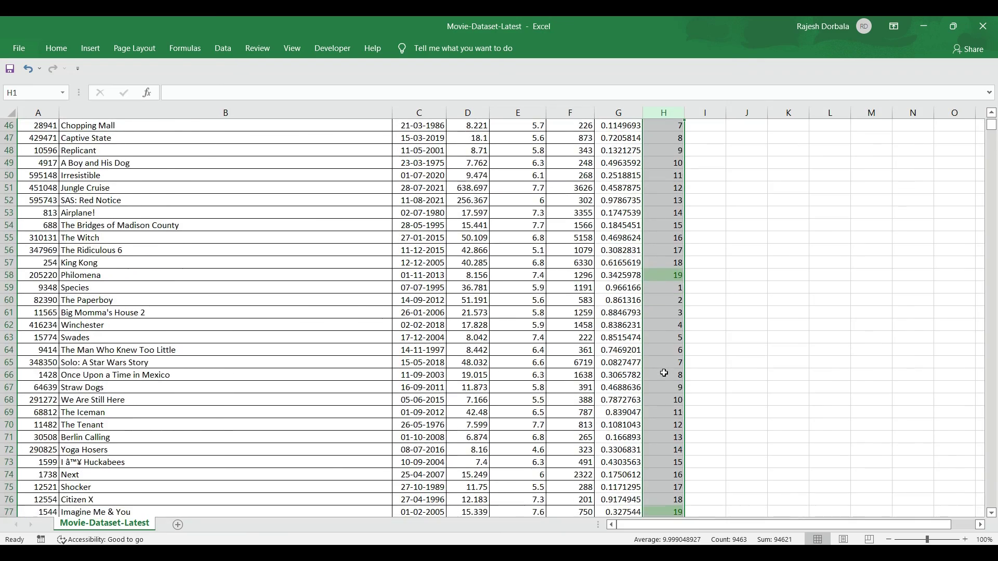
scroll(665, 373, down, 20)
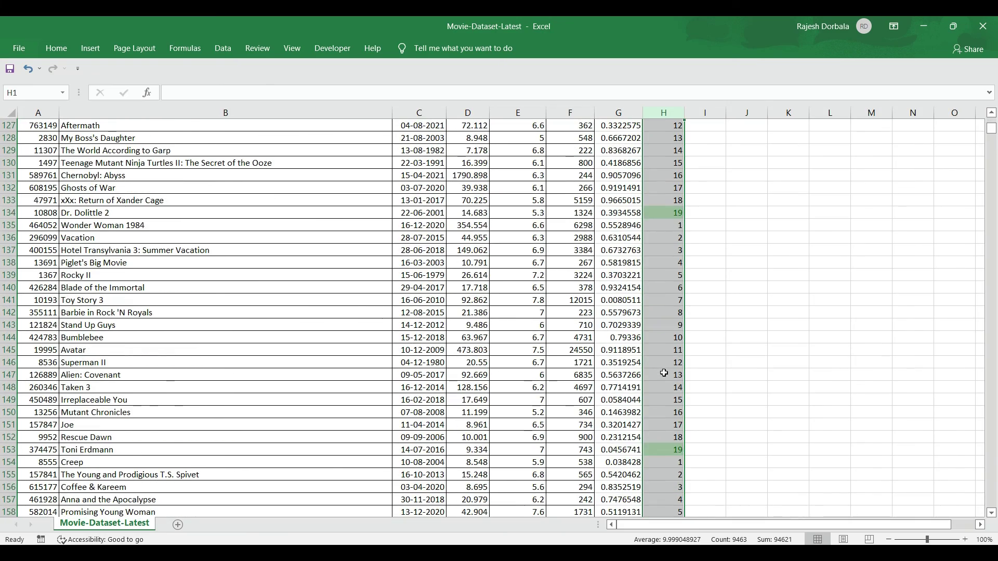
scroll(665, 373, up, 20)
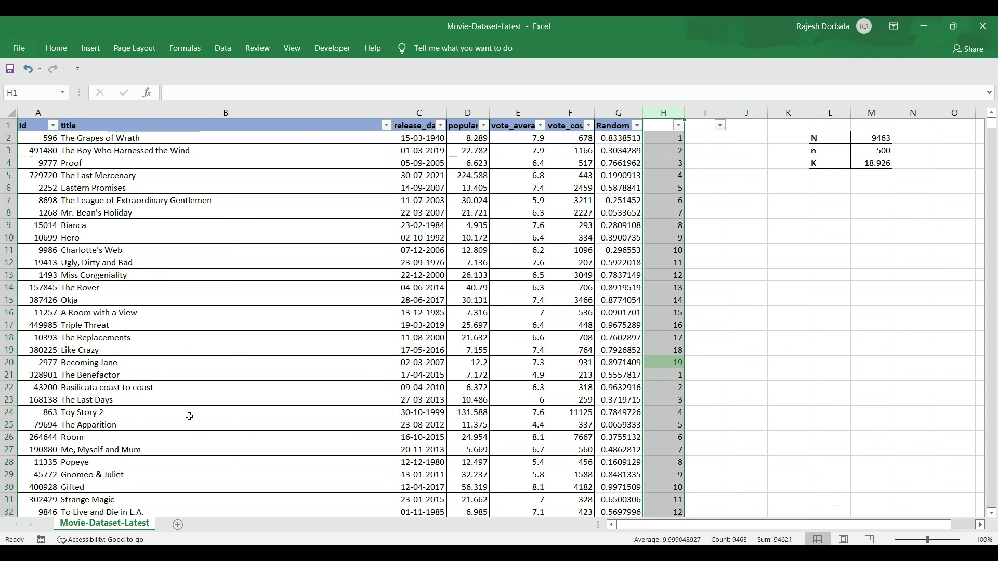
scroll(203, 433, down, 4)
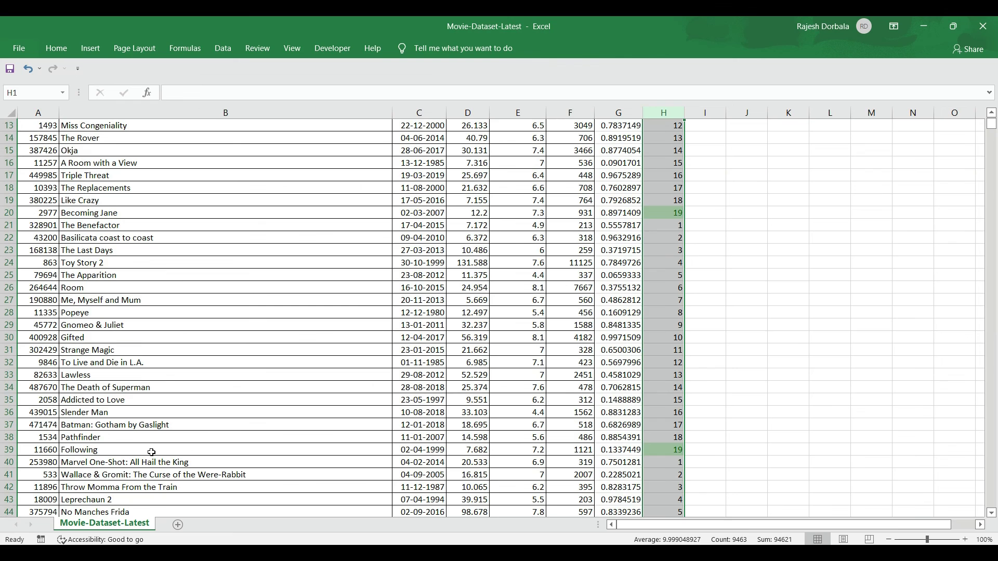
scroll(258, 474, down, 7)
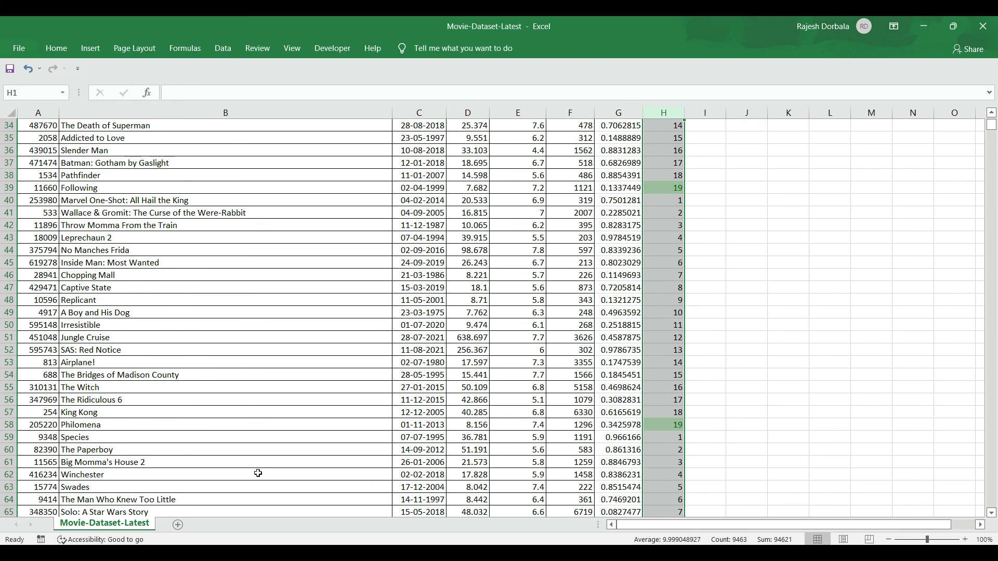
scroll(258, 473, down, 8)
scroll(258, 473, down, 14)
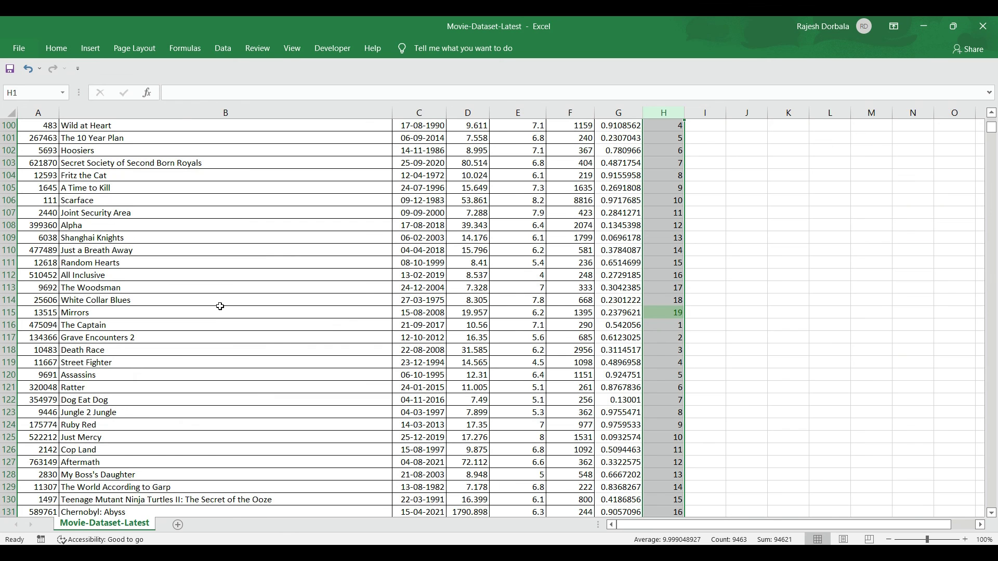
scroll(350, 349, up, 20)
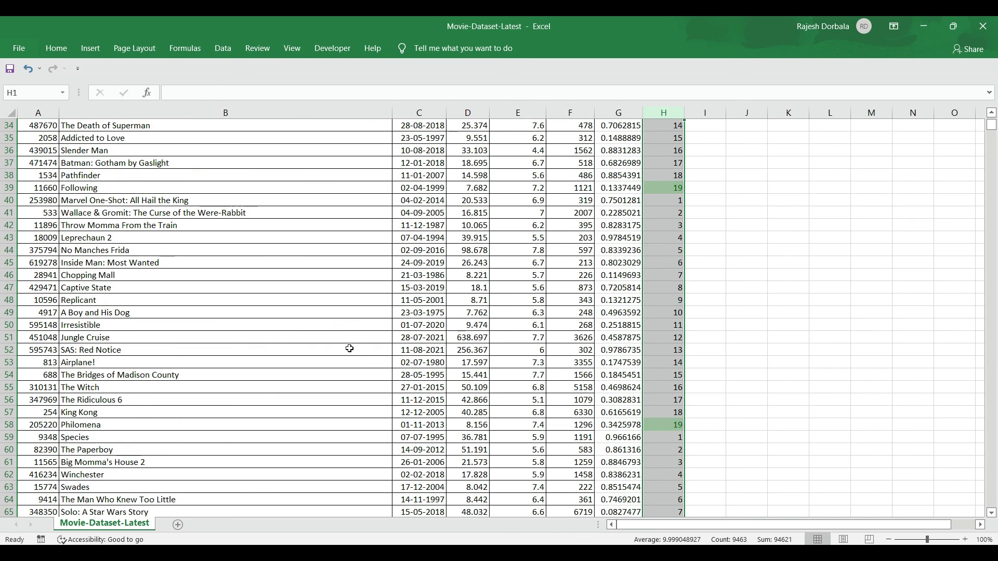